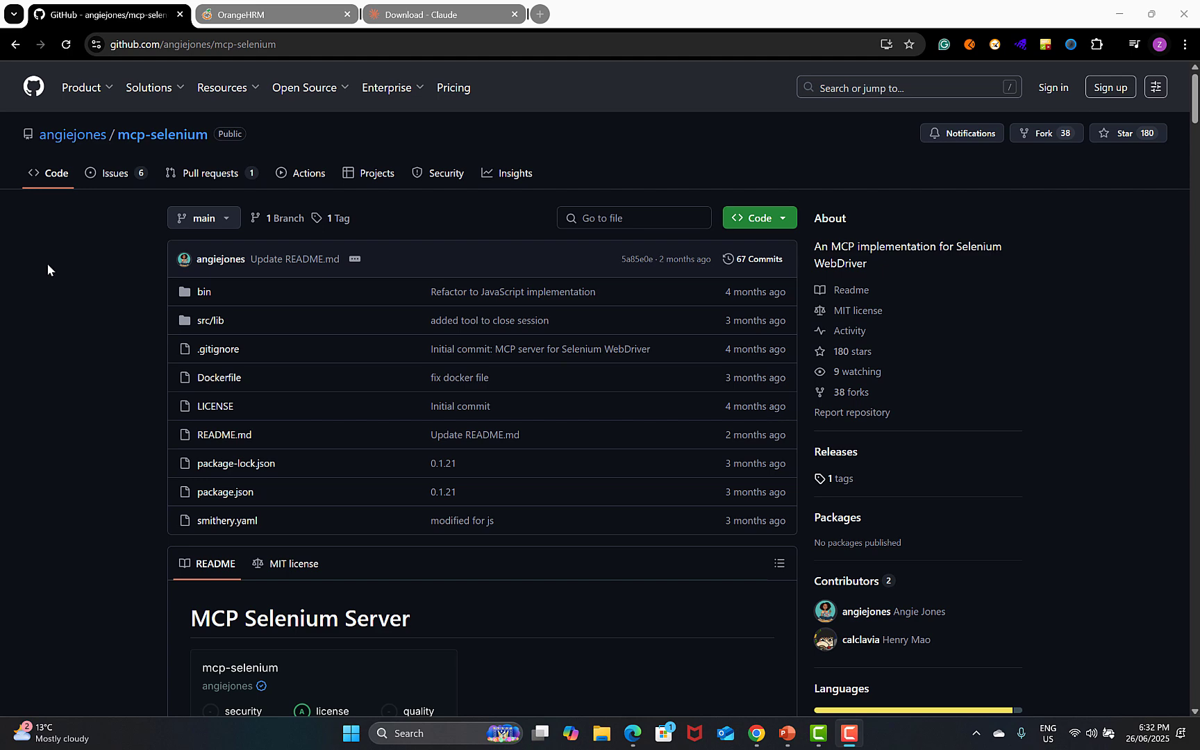
Scroll into the README on the angiejones/mcp-selenium GitHub page.
scroll(47, 264, "down", 5)
Scroll the README down to the 'Use with other MCP clients' npx config block.
scroll(48, 268, "down", 1)
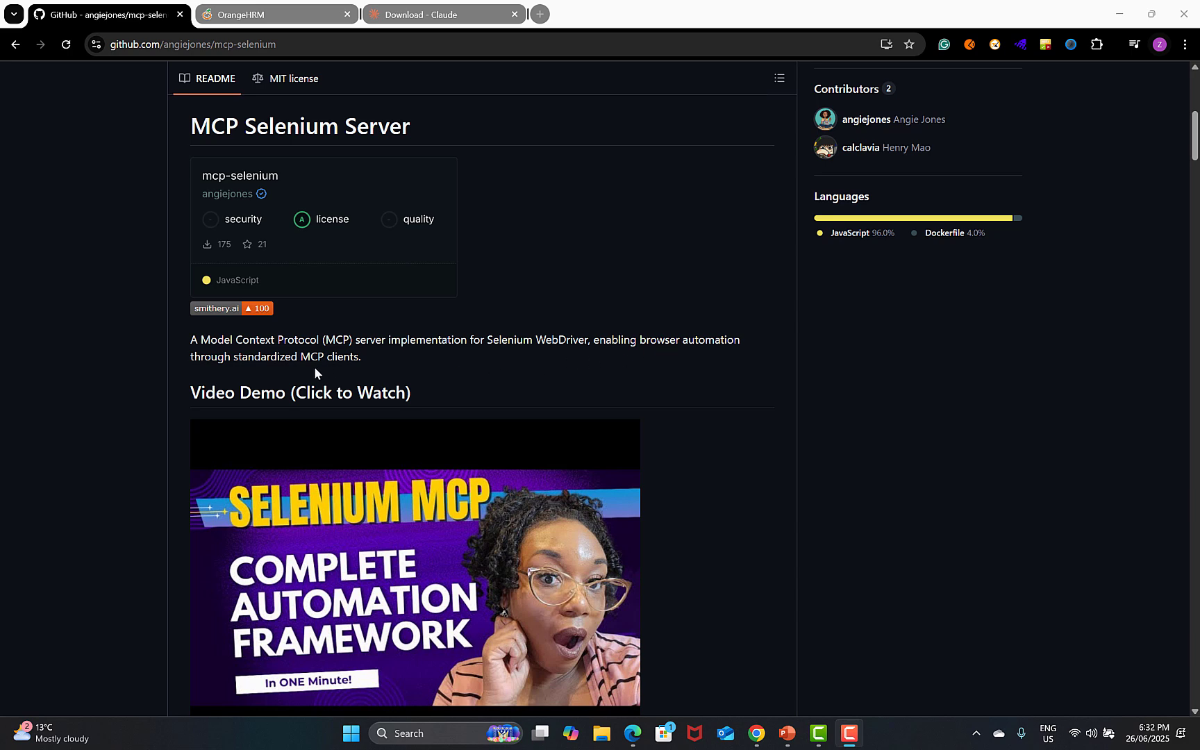
scroll(505, 356, "down", 3)
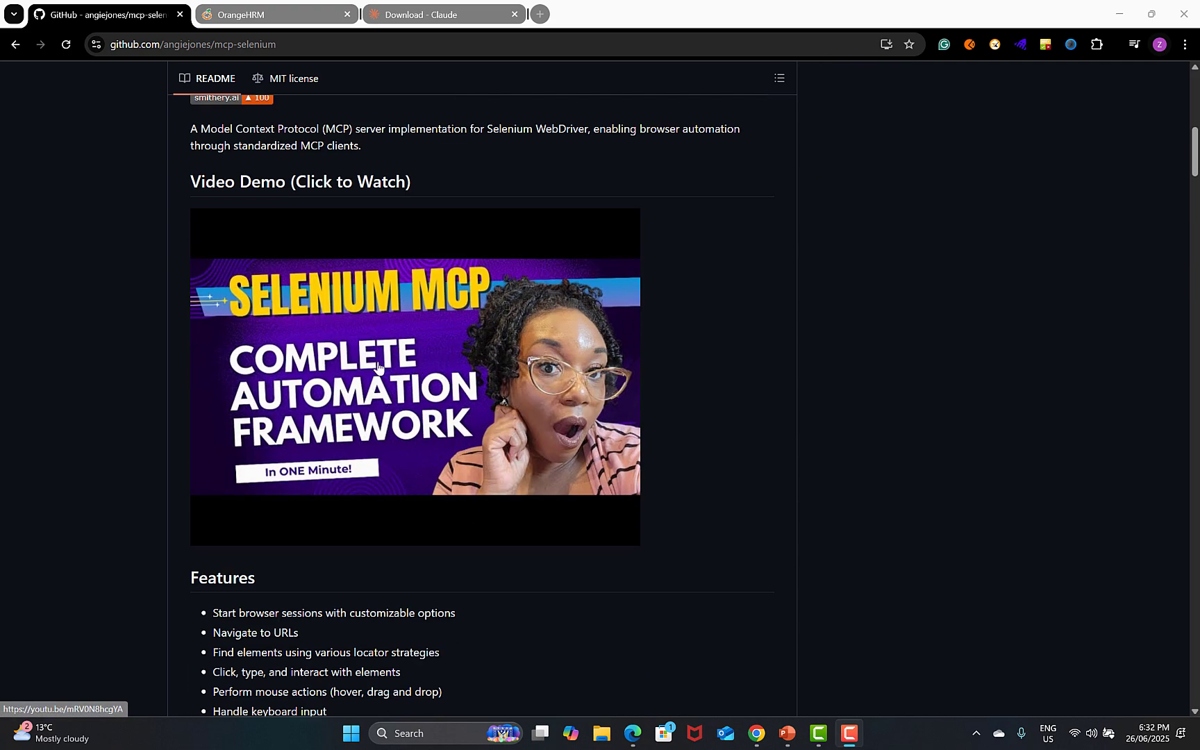
scroll(417, 406, "down", 3)
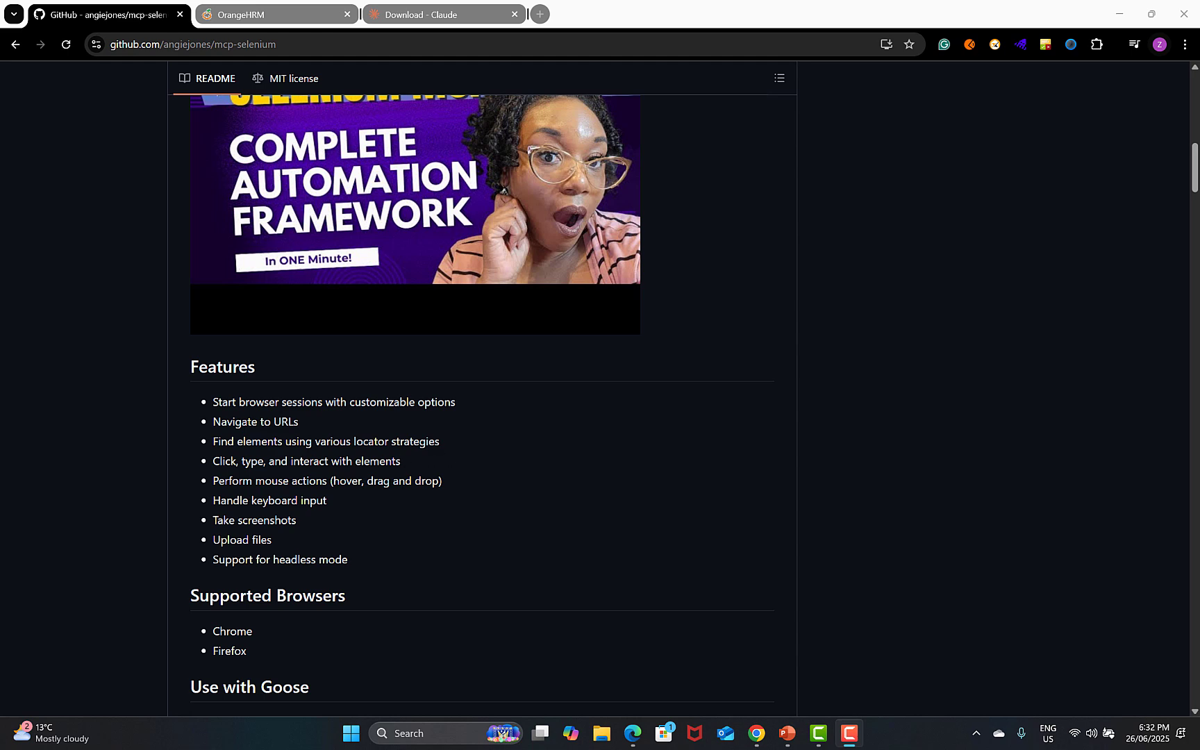
scroll(345, 441, "down", 1)
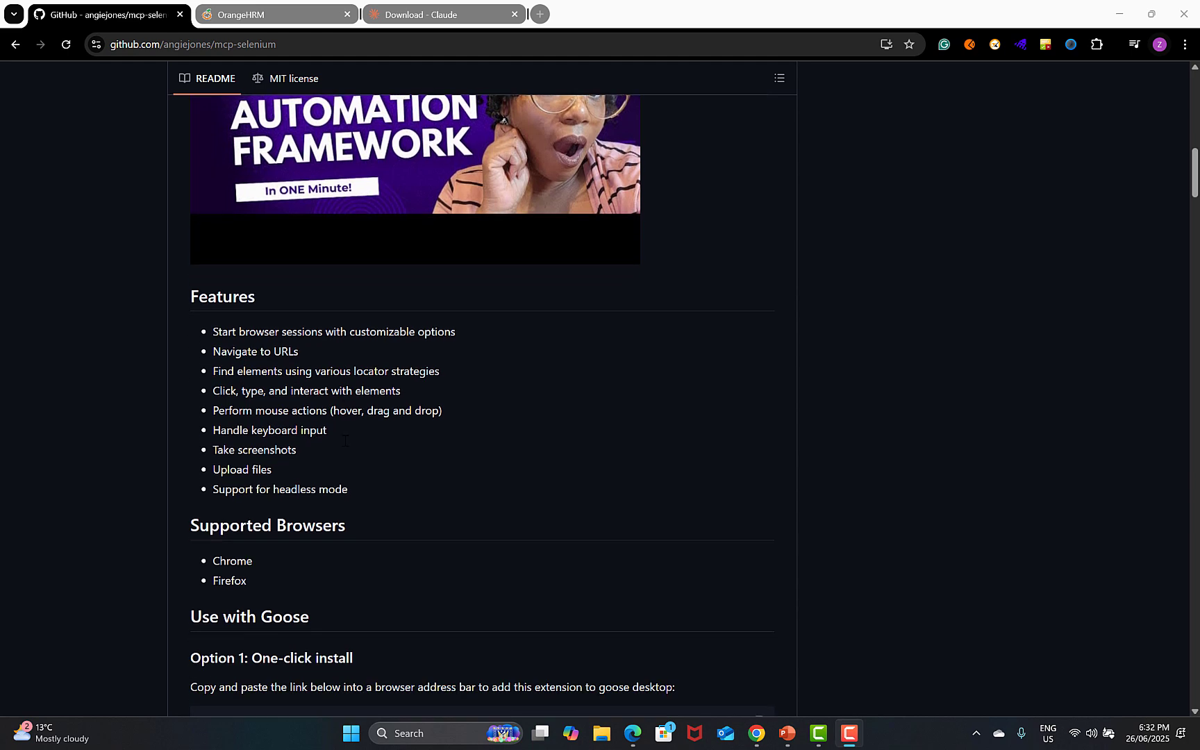
scroll(432, 444, "down", 1)
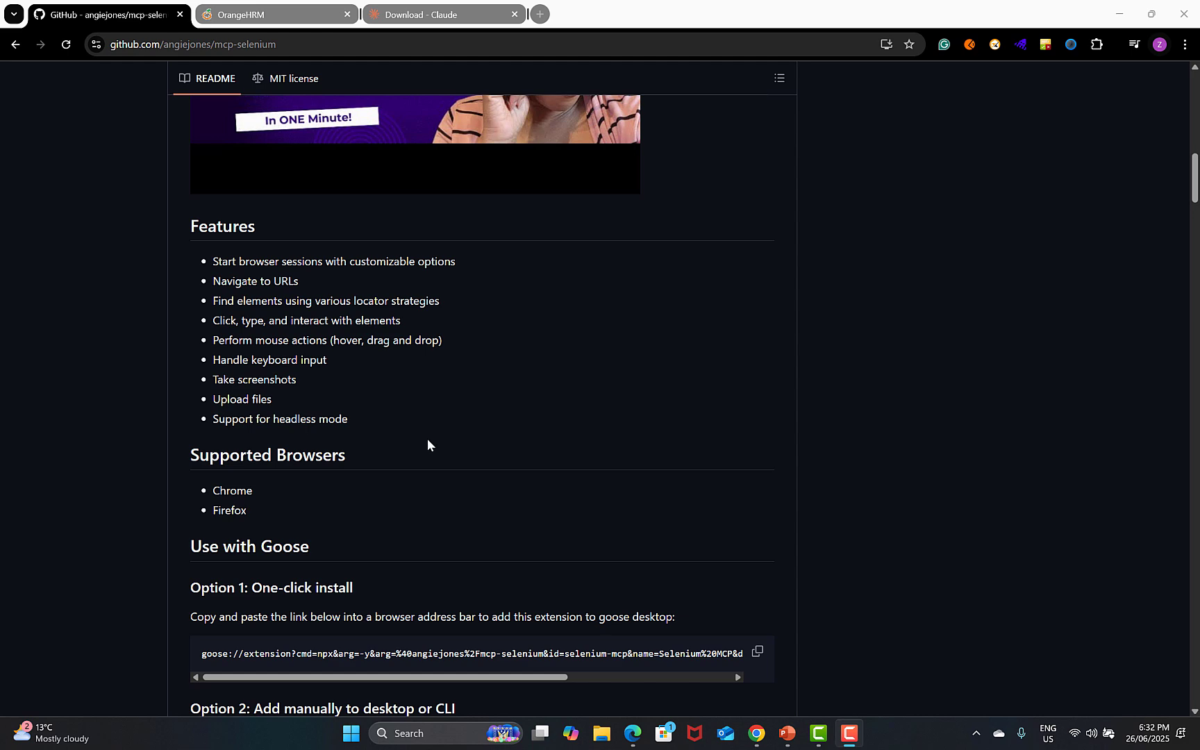
scroll(428, 445, "down", 1)
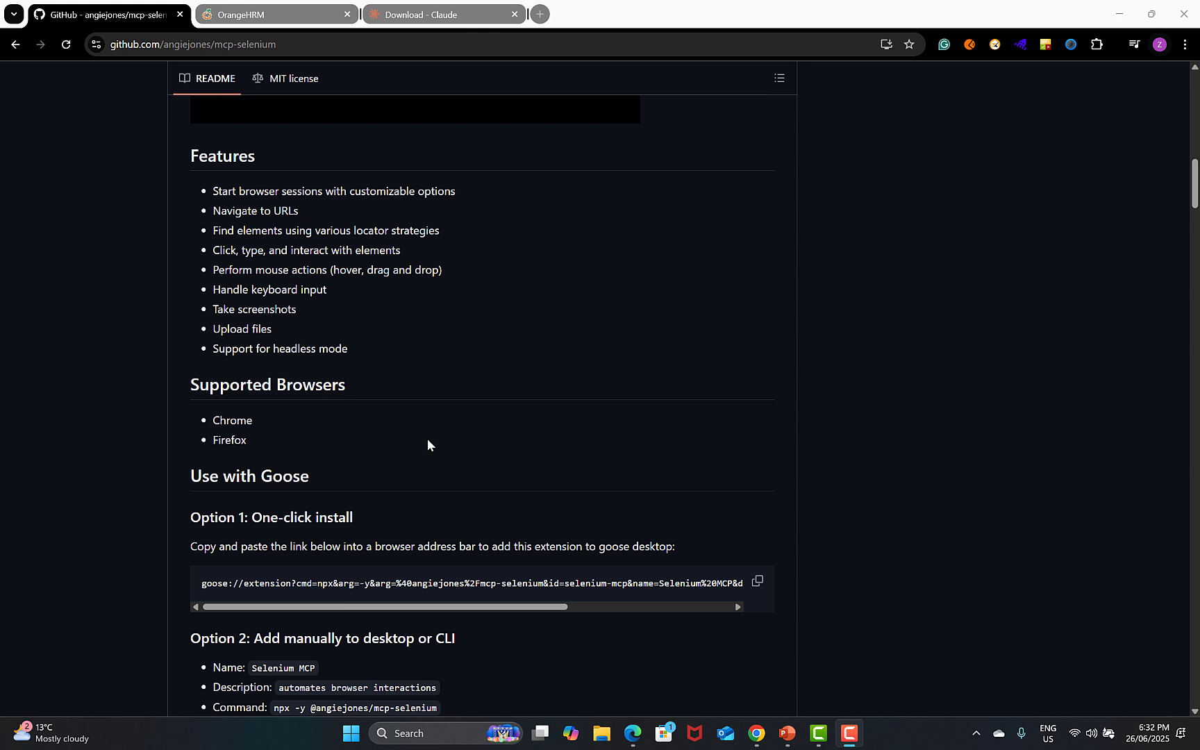
scroll(427, 444, "down", 1)
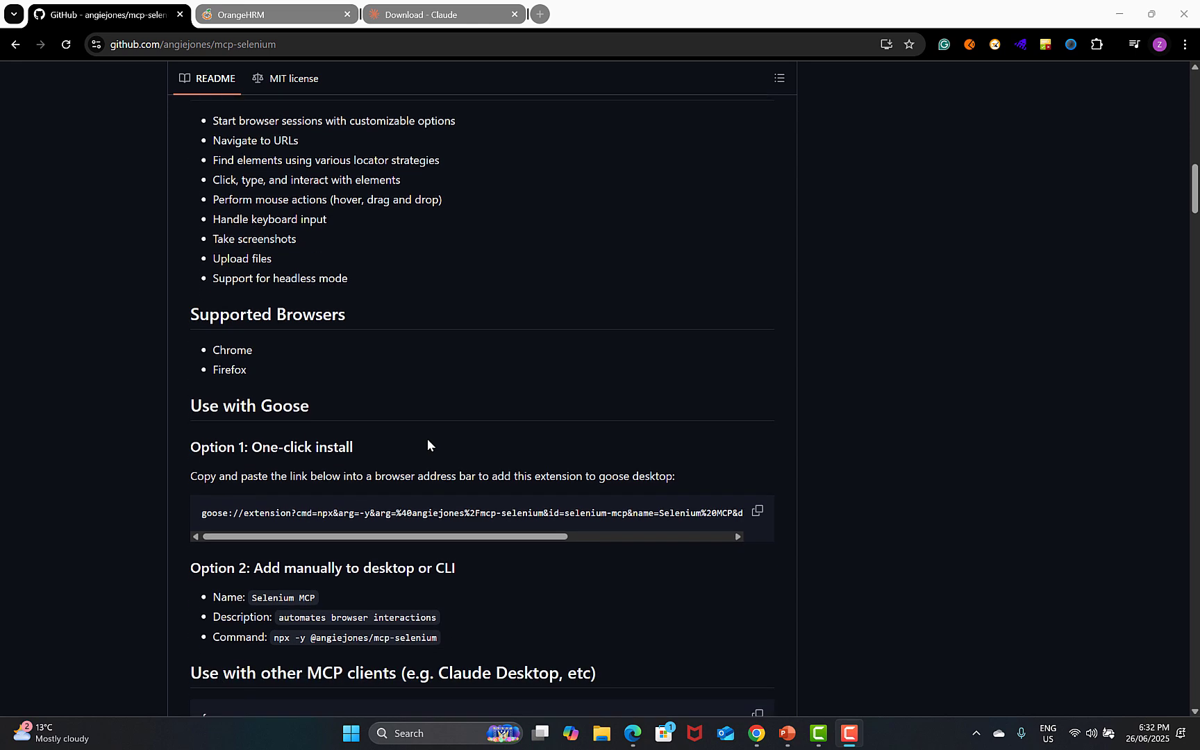
scroll(427, 445, "down", 2)
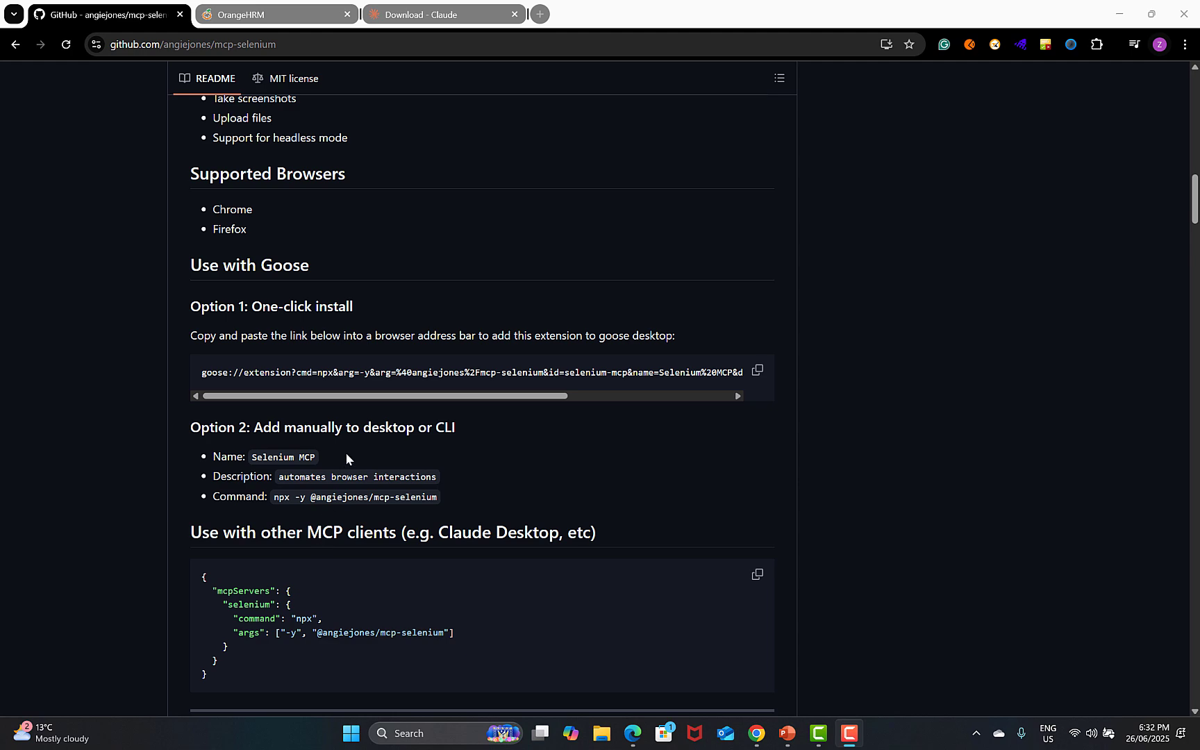
scroll(350, 456, "down", 2)
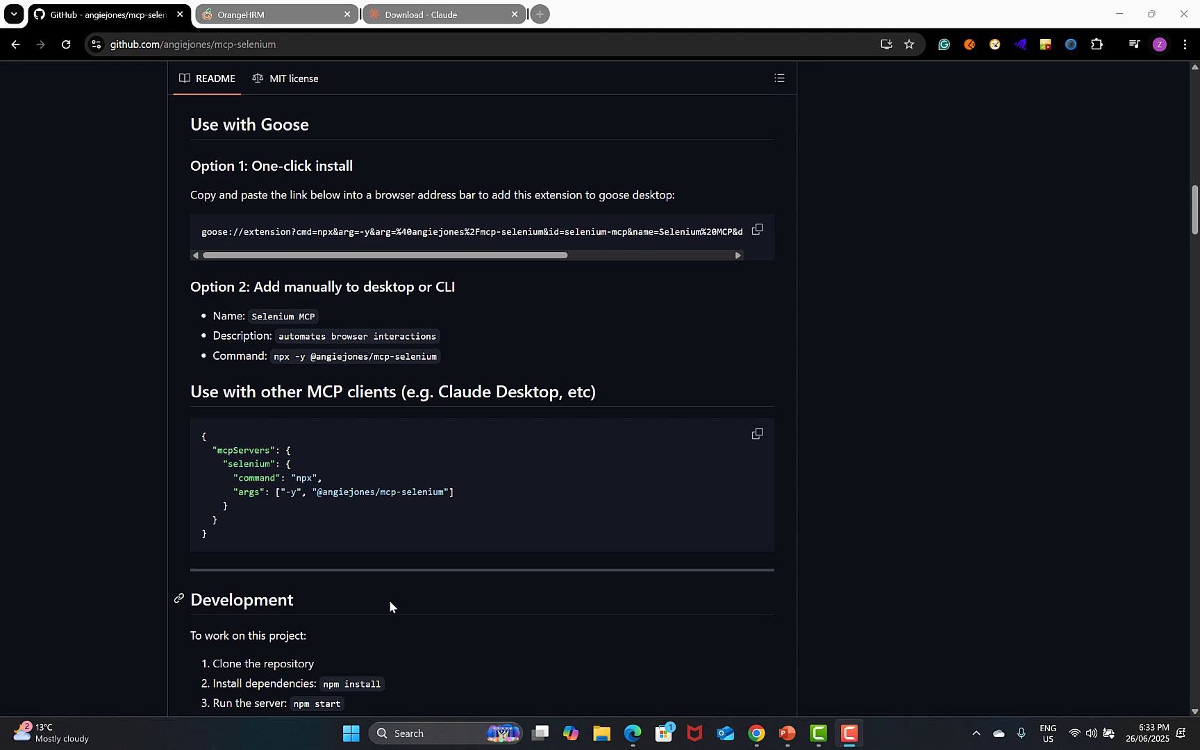
Run node --version in Command Prompt, confirming Node.js v22.16.0, then minimize it.
left_click(426, 733)
type("cmd")
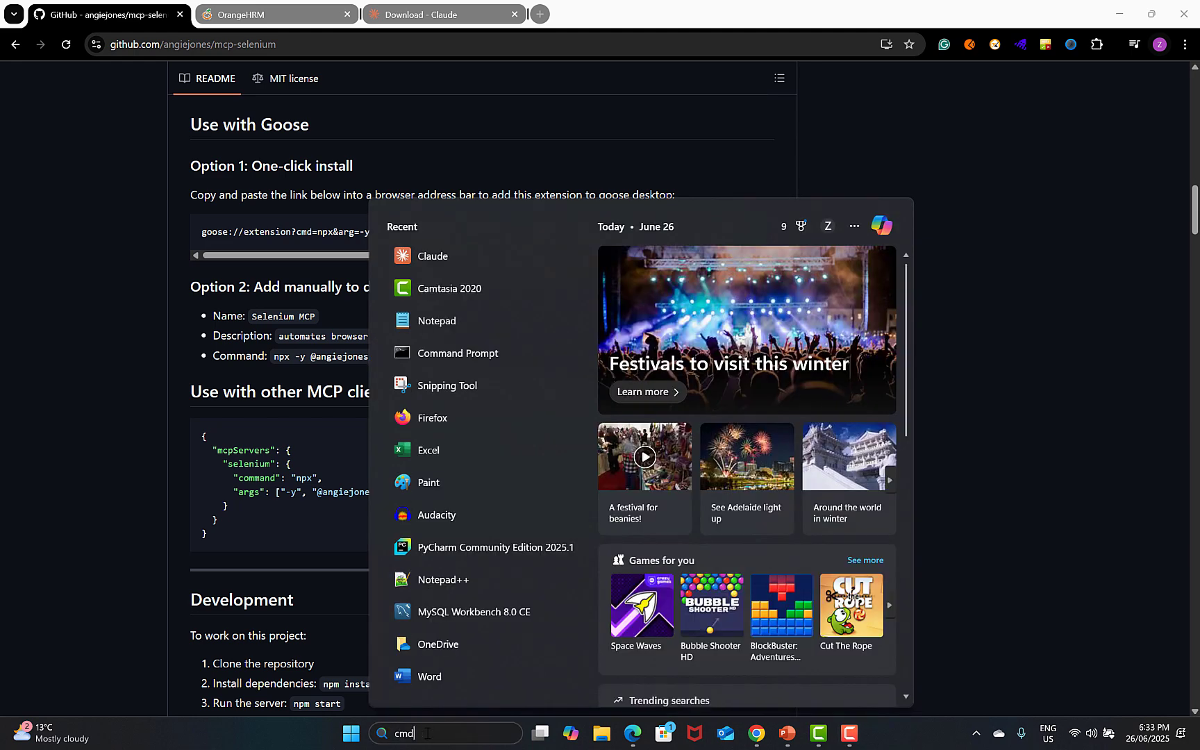
key("Return")
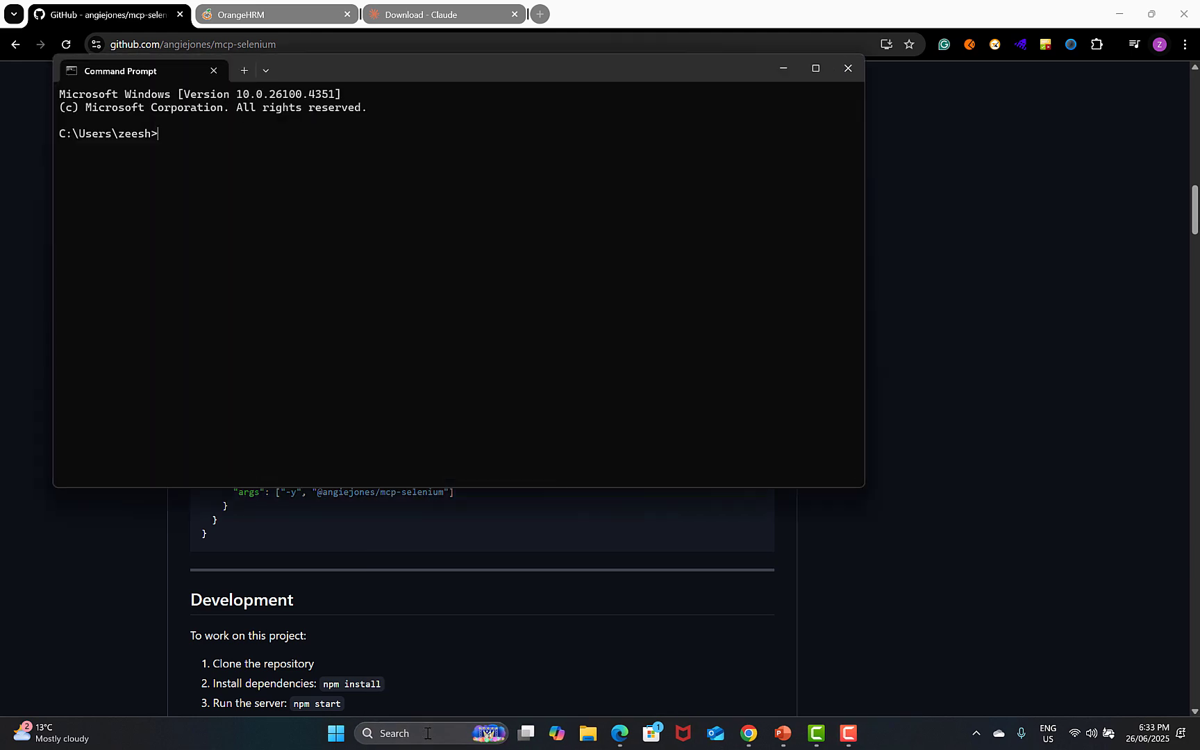
type("node")
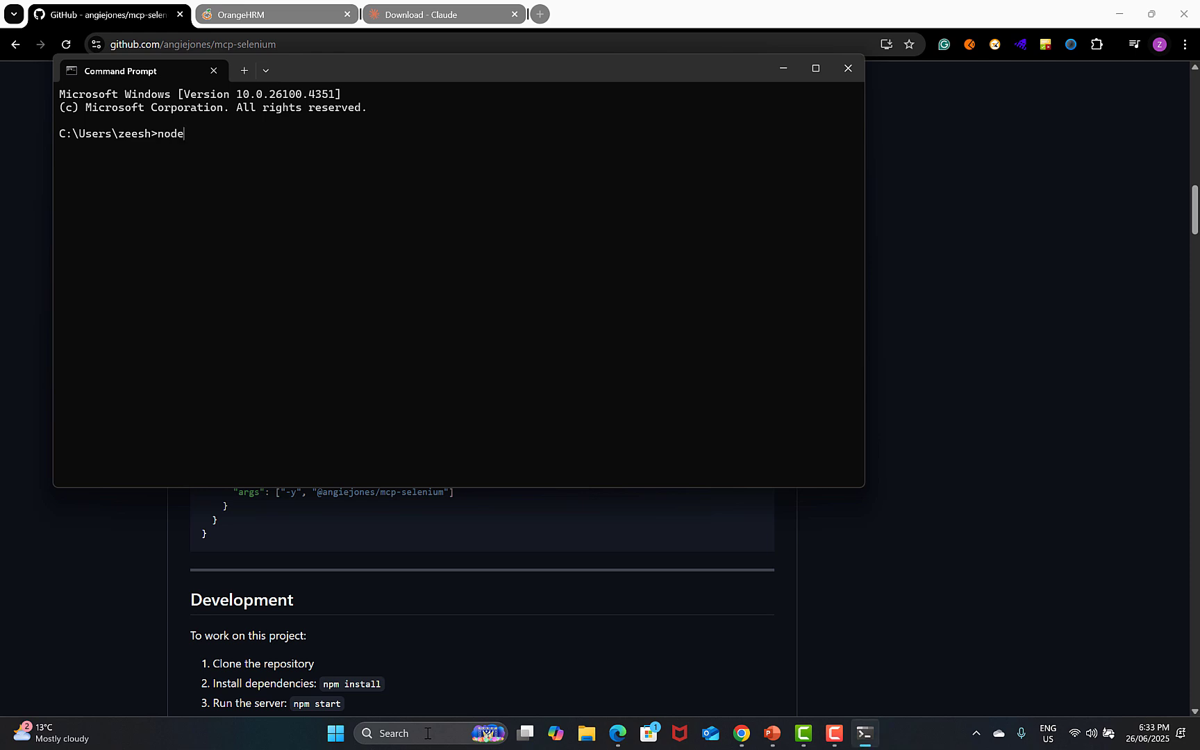
type(" --version")
key("Return")
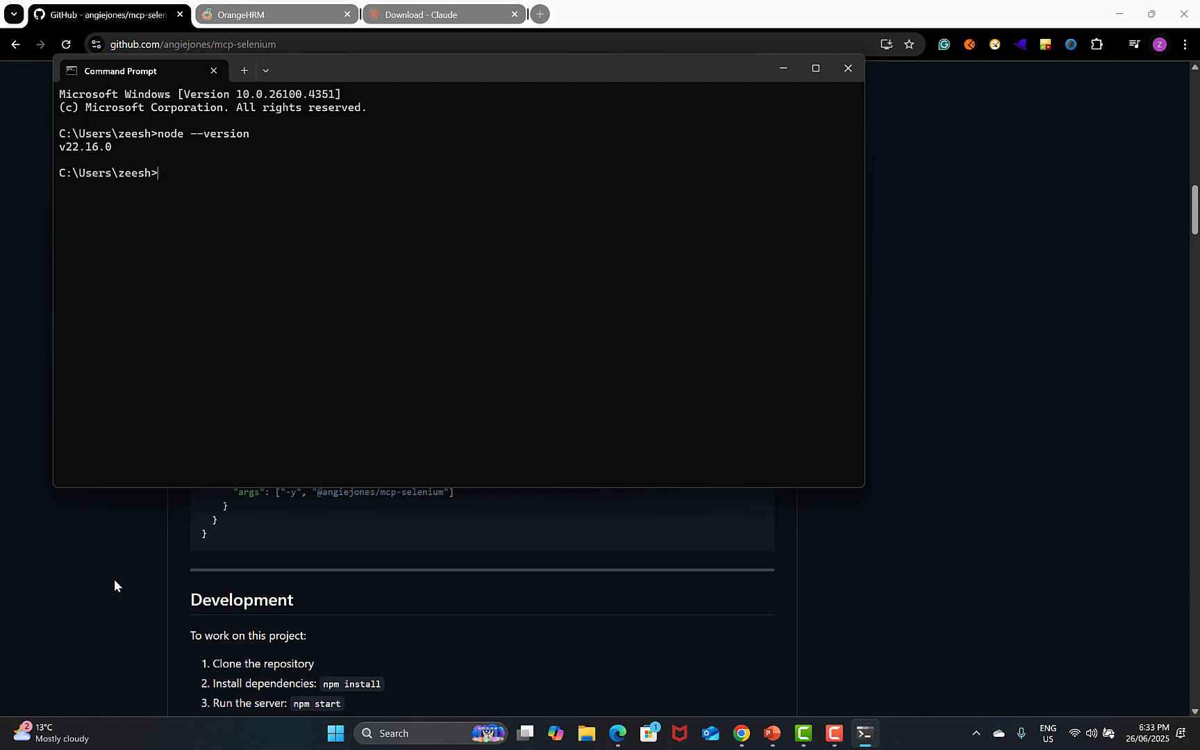
left_click_drag(63, 150, 118, 161)
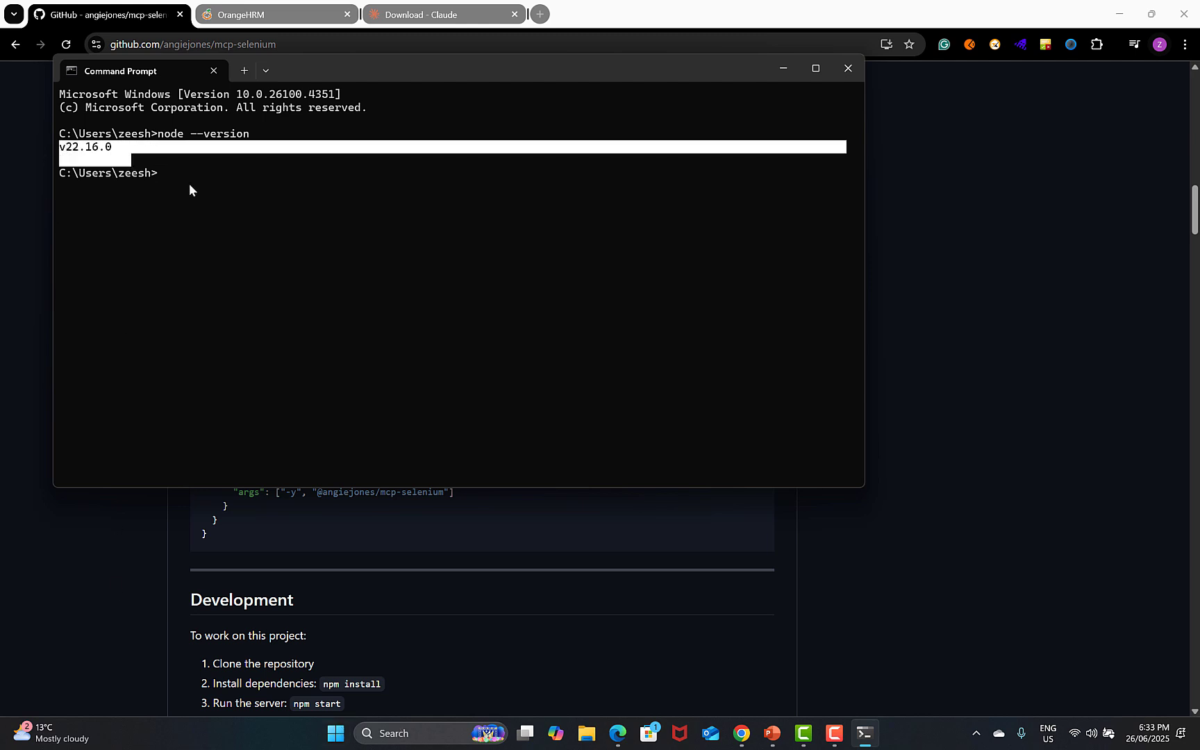
key("ctrl+c")
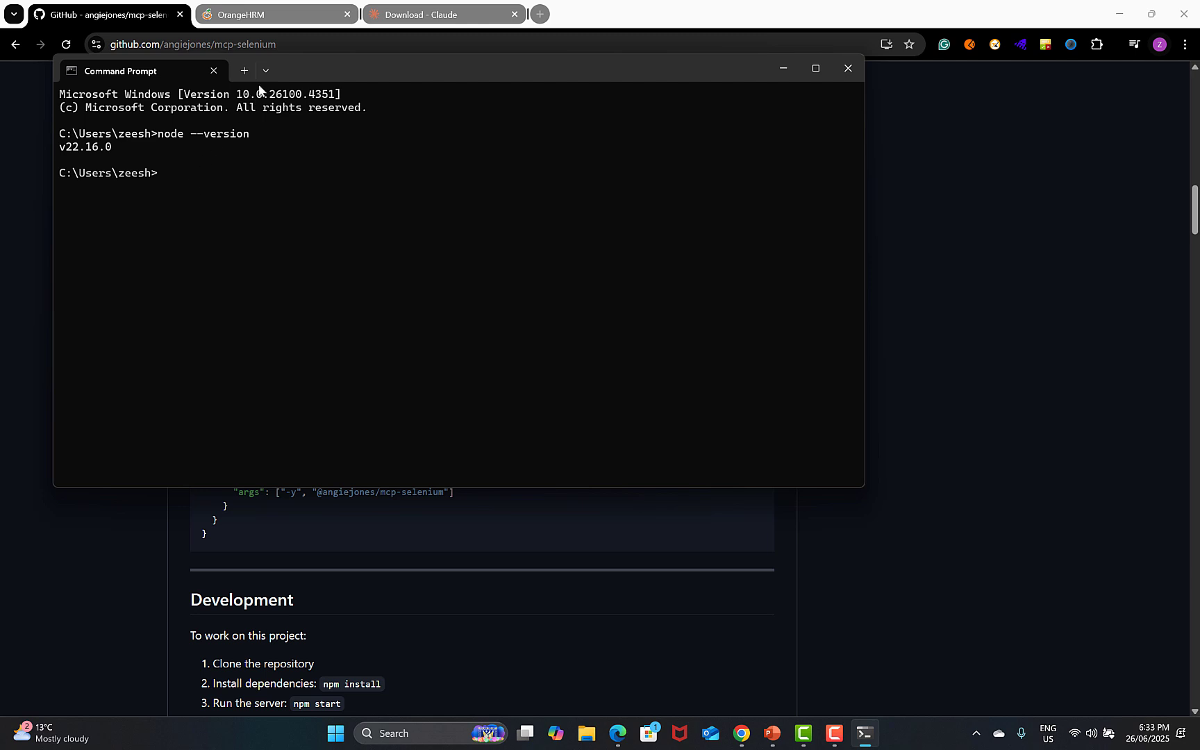
left_click(784, 69)
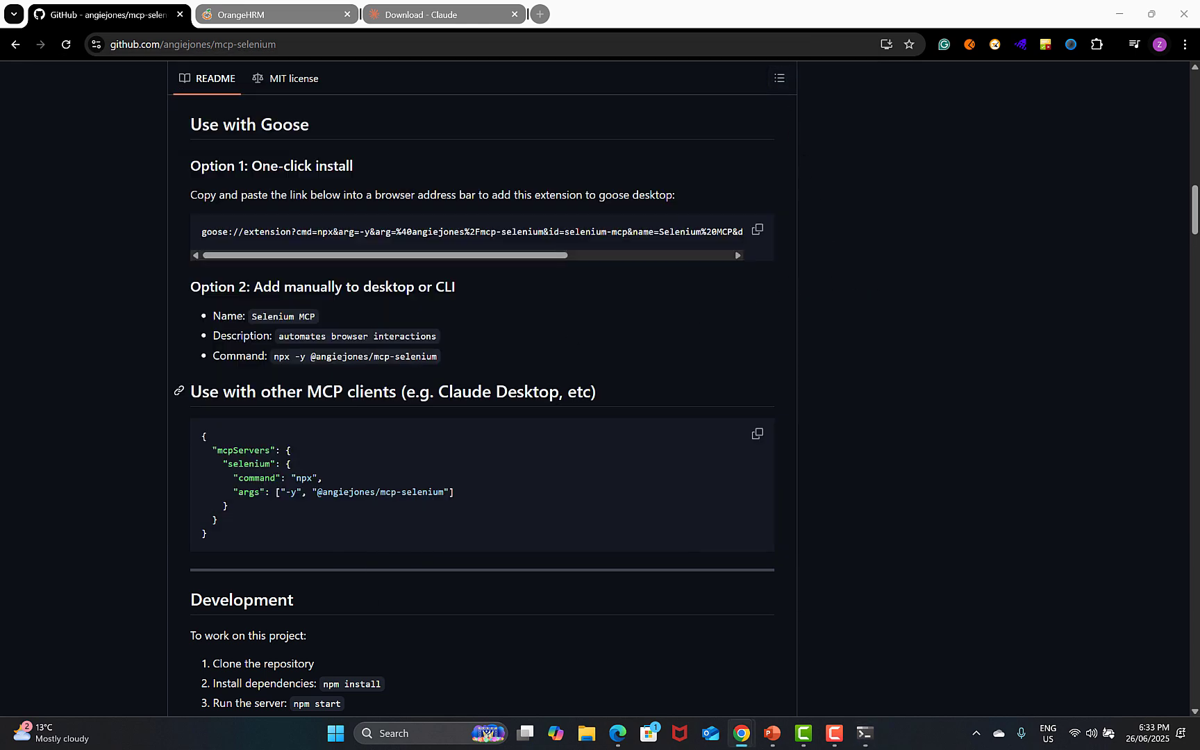
Highlight 'Claude Desktop' in the MCP clients heading and switch to the Claude download tab.
left_click_drag(434, 393, 553, 394)
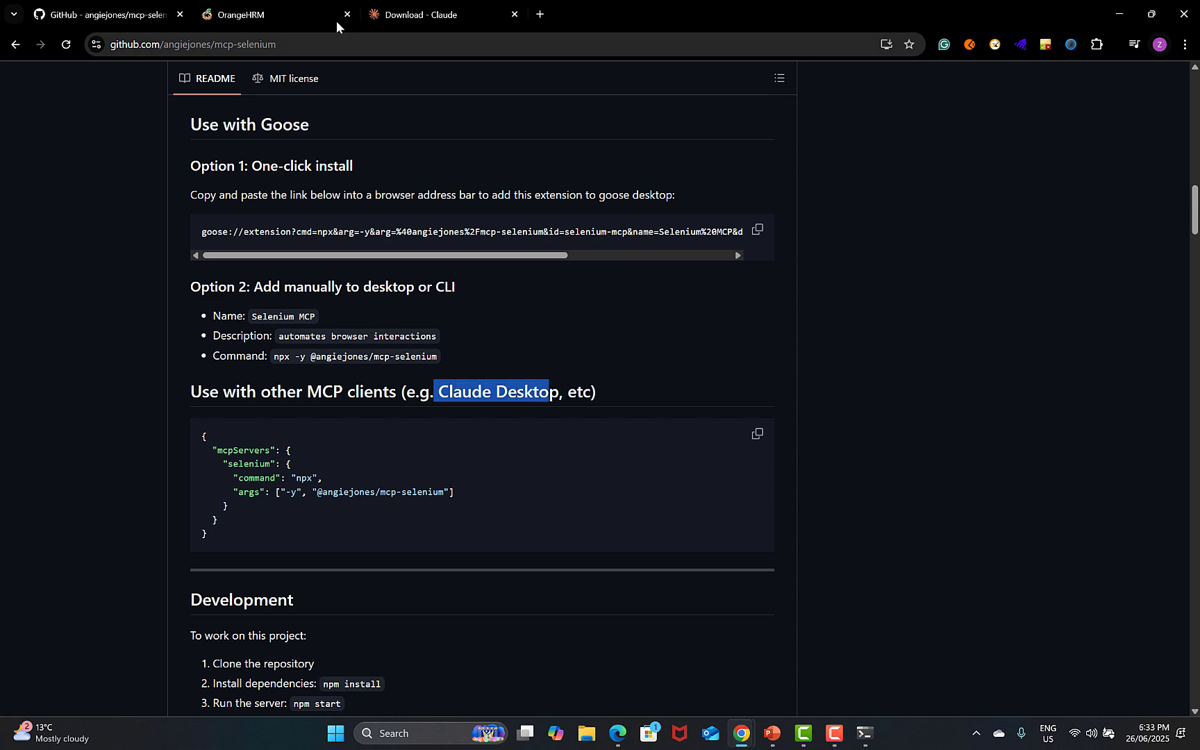
left_click(417, 15)
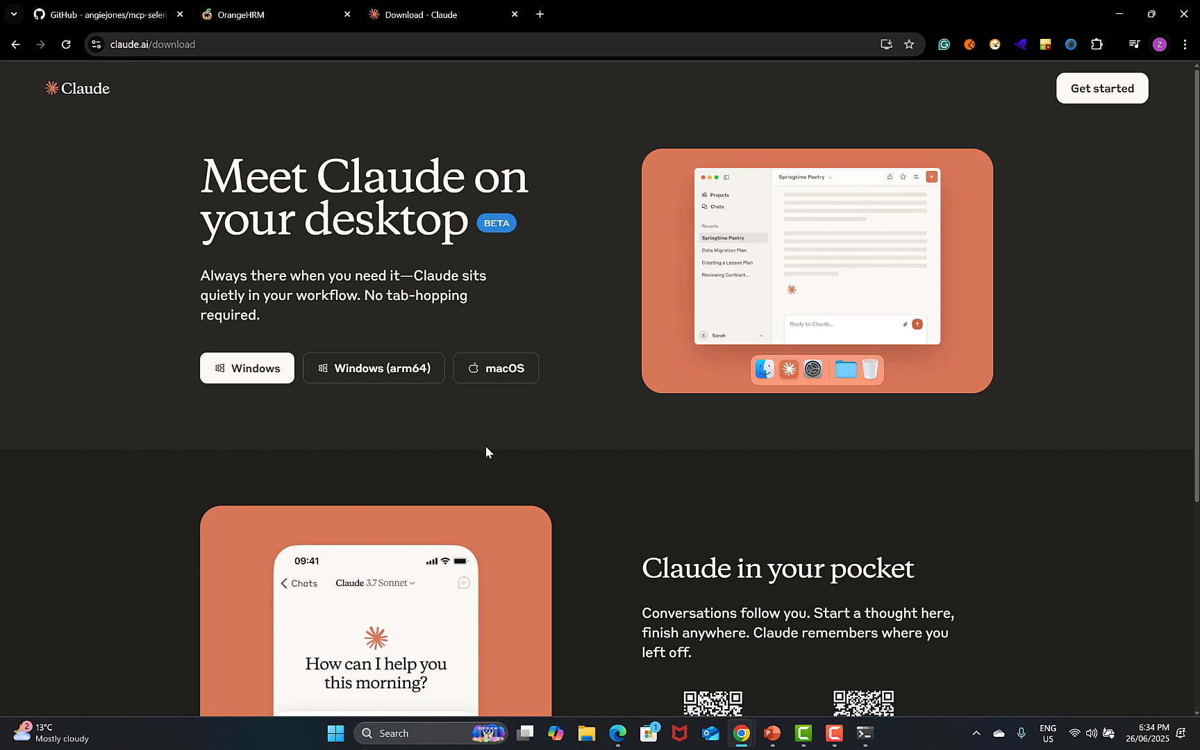
left_click(398, 735)
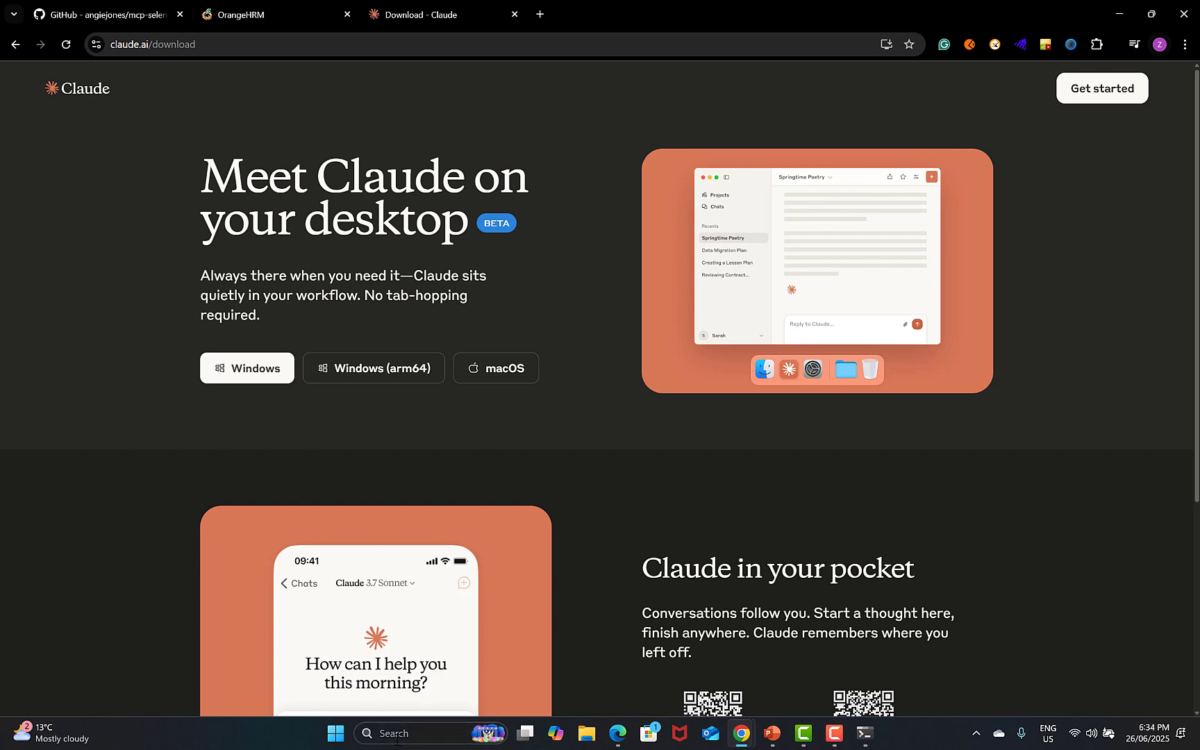
Launch Claude via search, then on GitHub copy the selenium mcpServers JSON block.
type("claude")
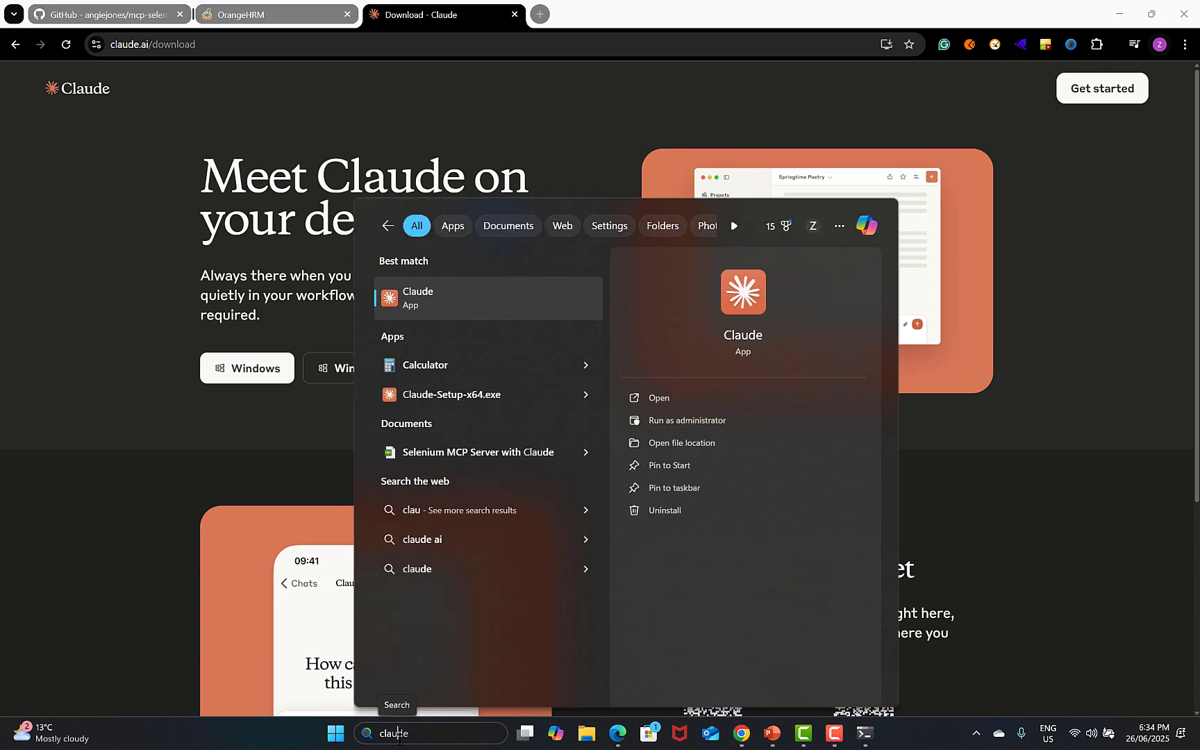
key("Return")
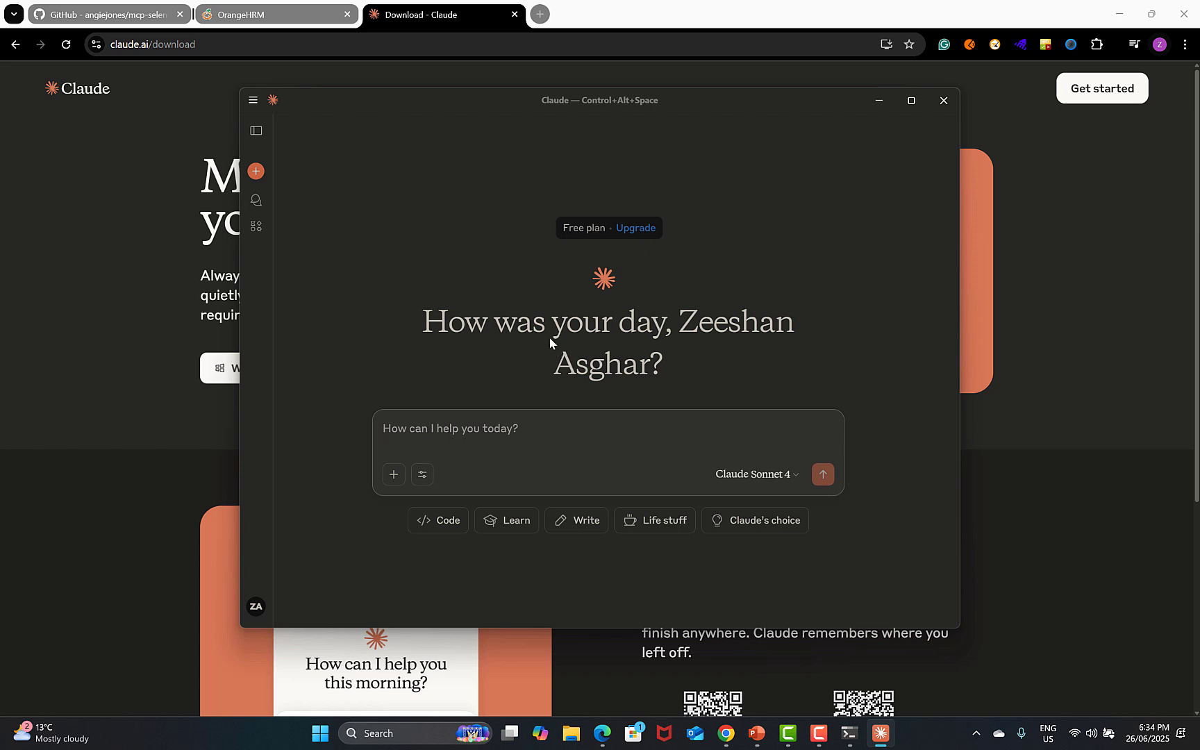
left_click(108, 15)
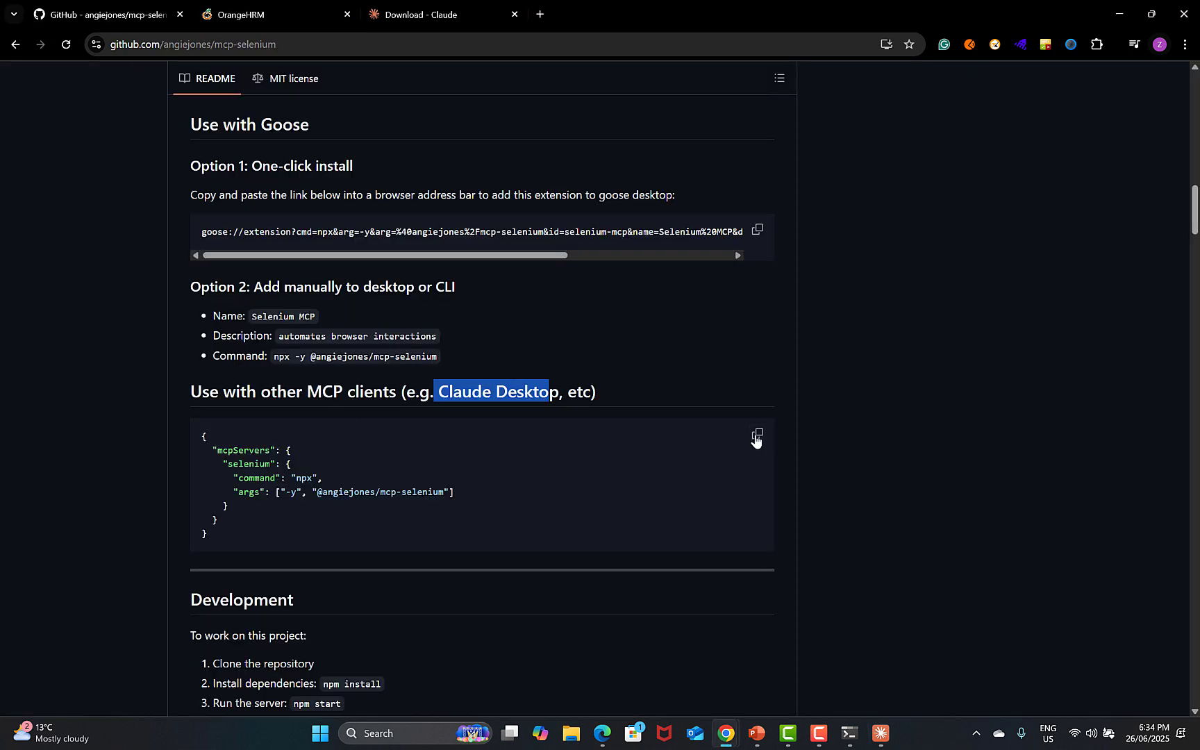
left_click(756, 436)
Bring the Claude window back from the taskbar and maximize it.
mouse_move(880, 732)
left_click(871, 704)
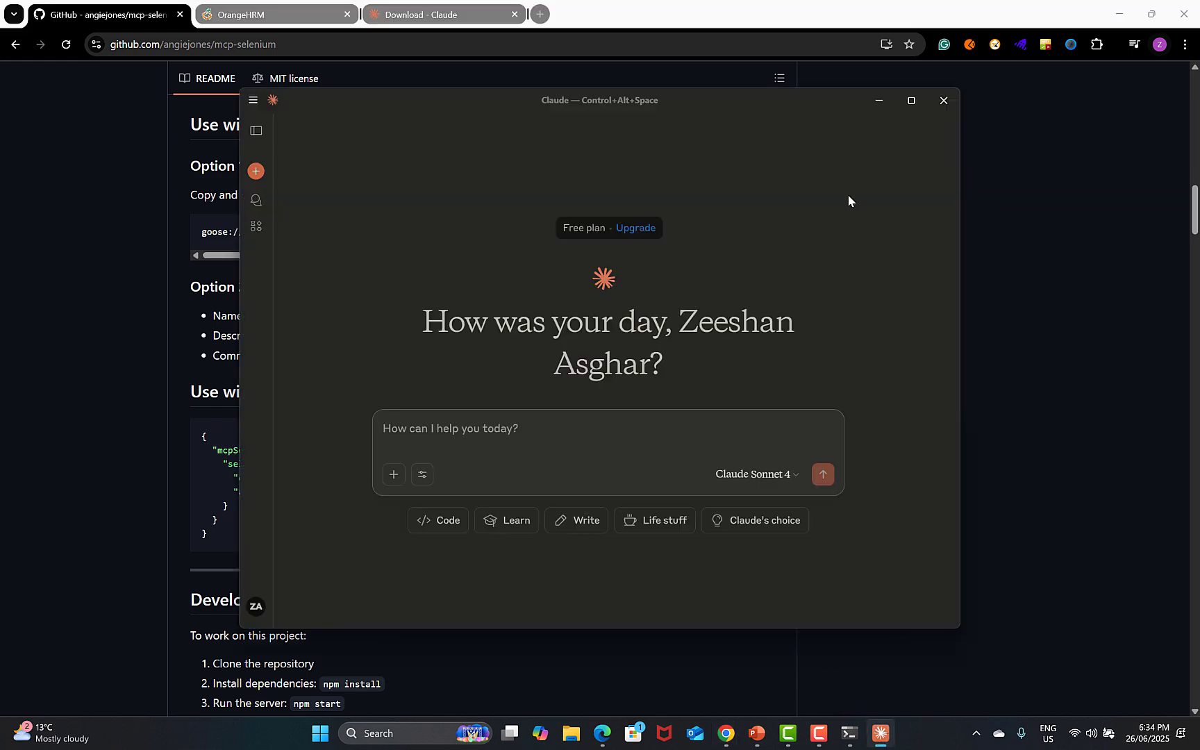
left_click(909, 108)
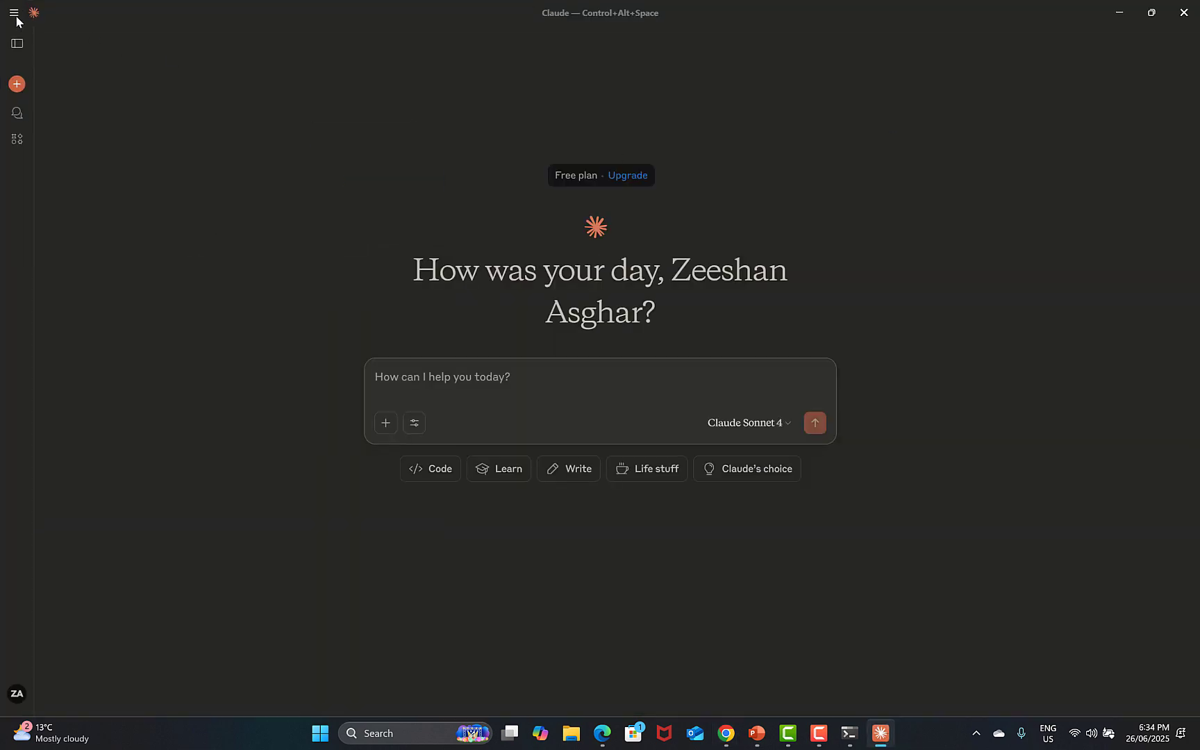
Go to Claude's Developer settings and use Edit Config to reveal the config folder.
left_click(14, 13)
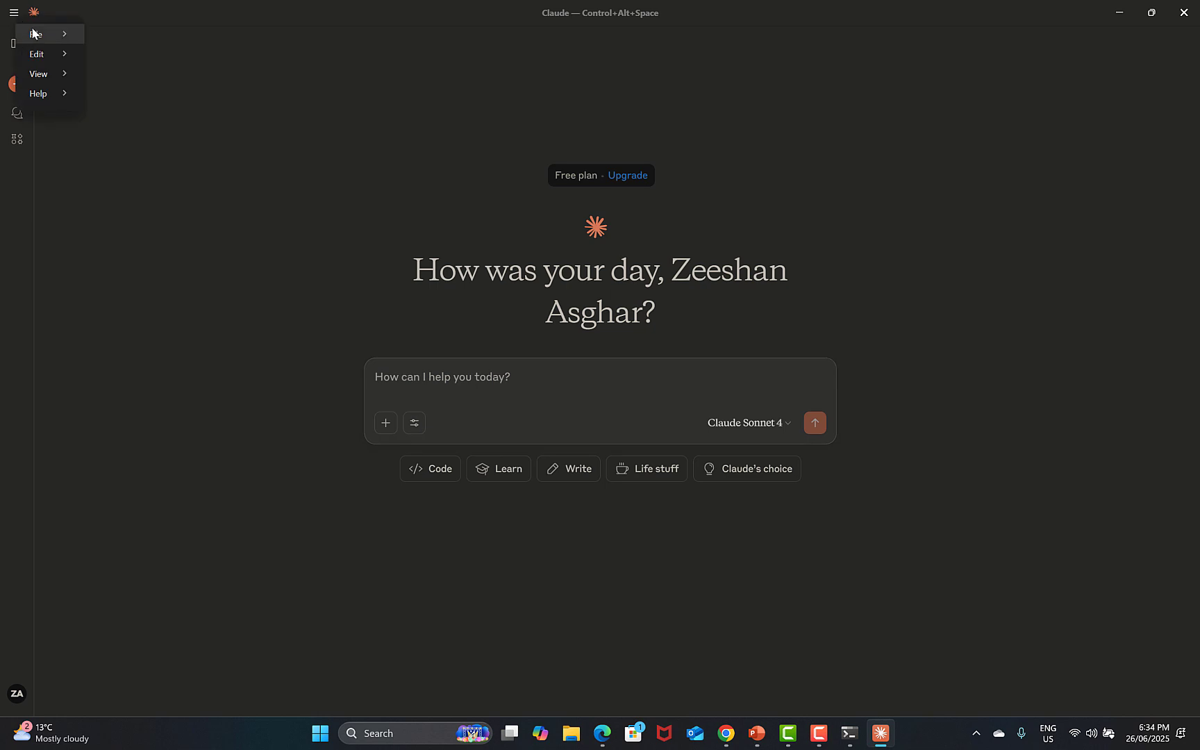
mouse_move(34, 35)
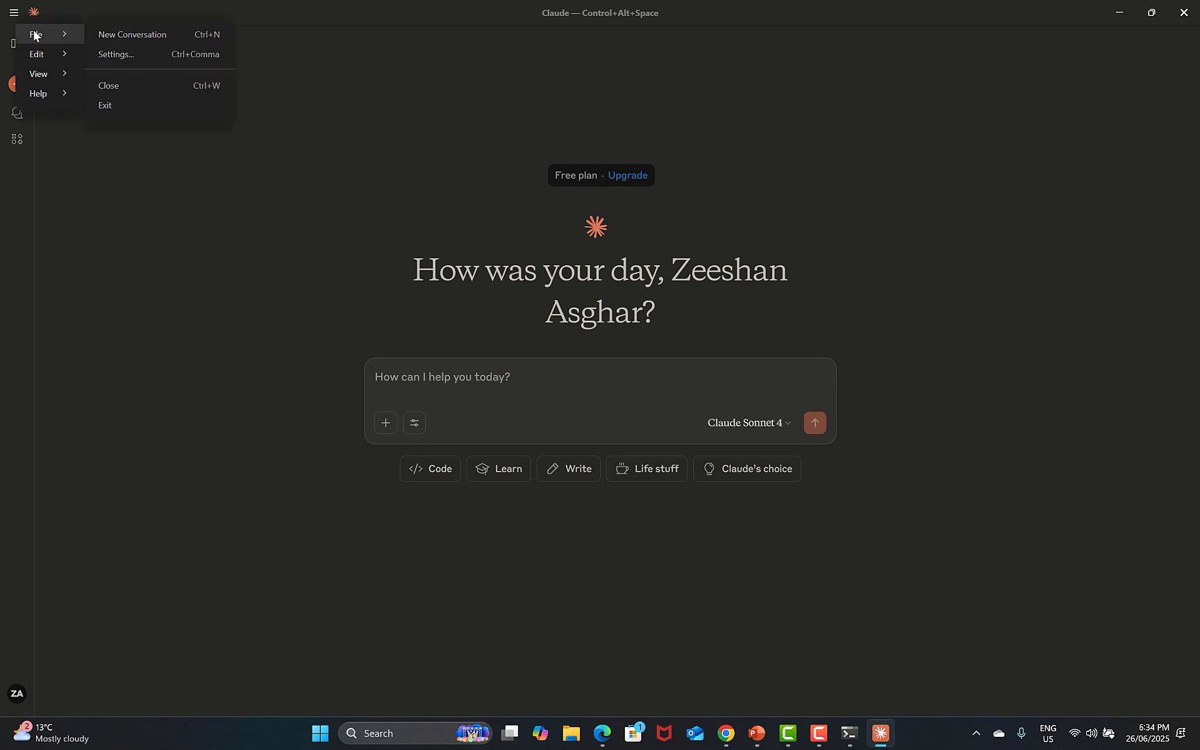
left_click(130, 56)
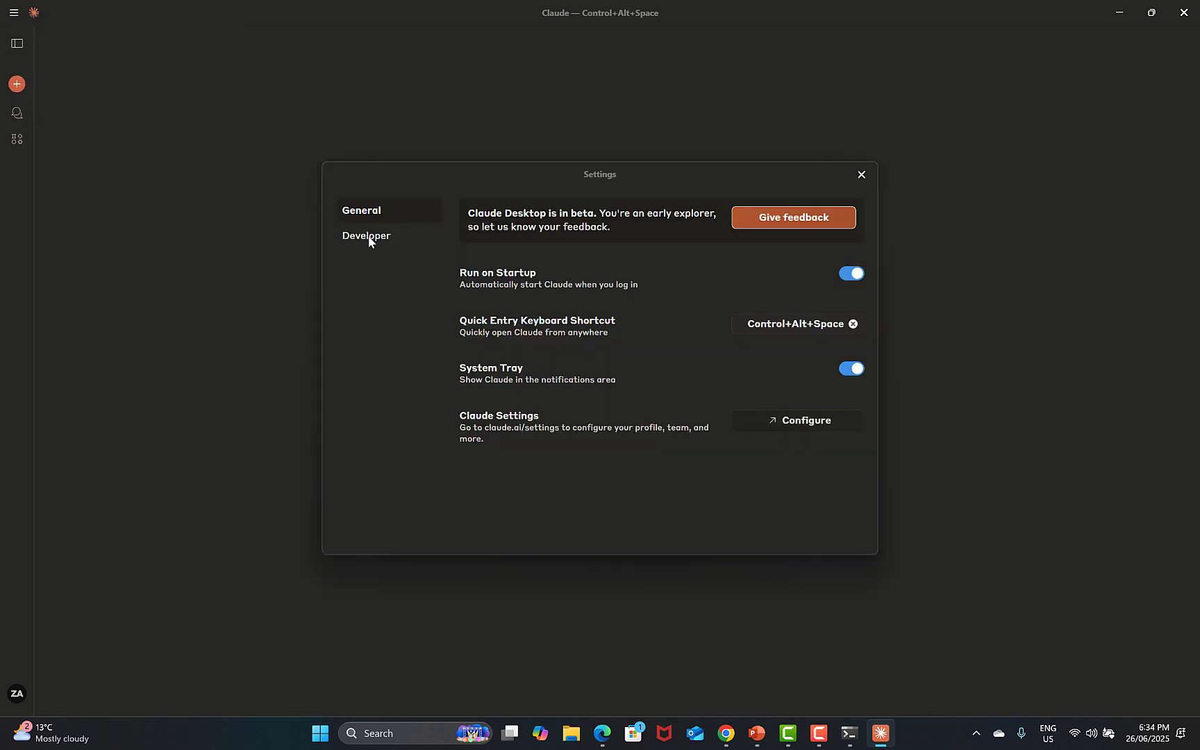
left_click(367, 237)
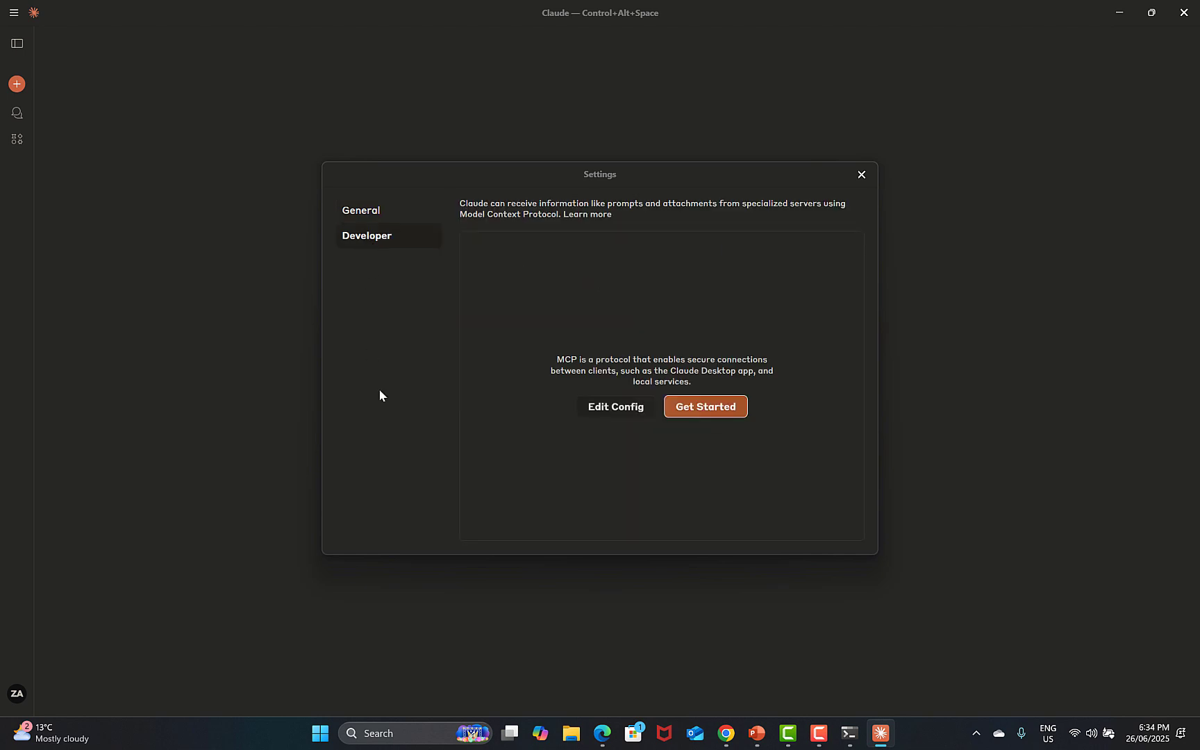
left_click(622, 414)
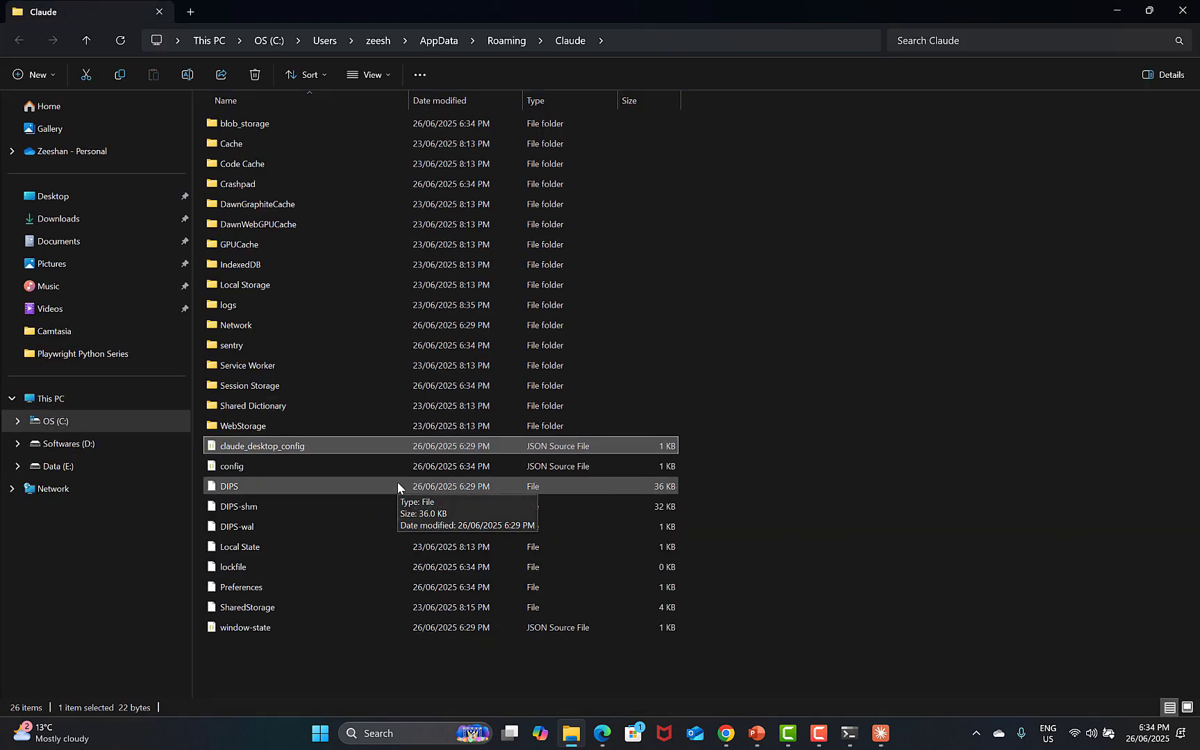
Open claude_desktop_config from AppData\Roaming\Claude in VS Code.
double_click(234, 448)
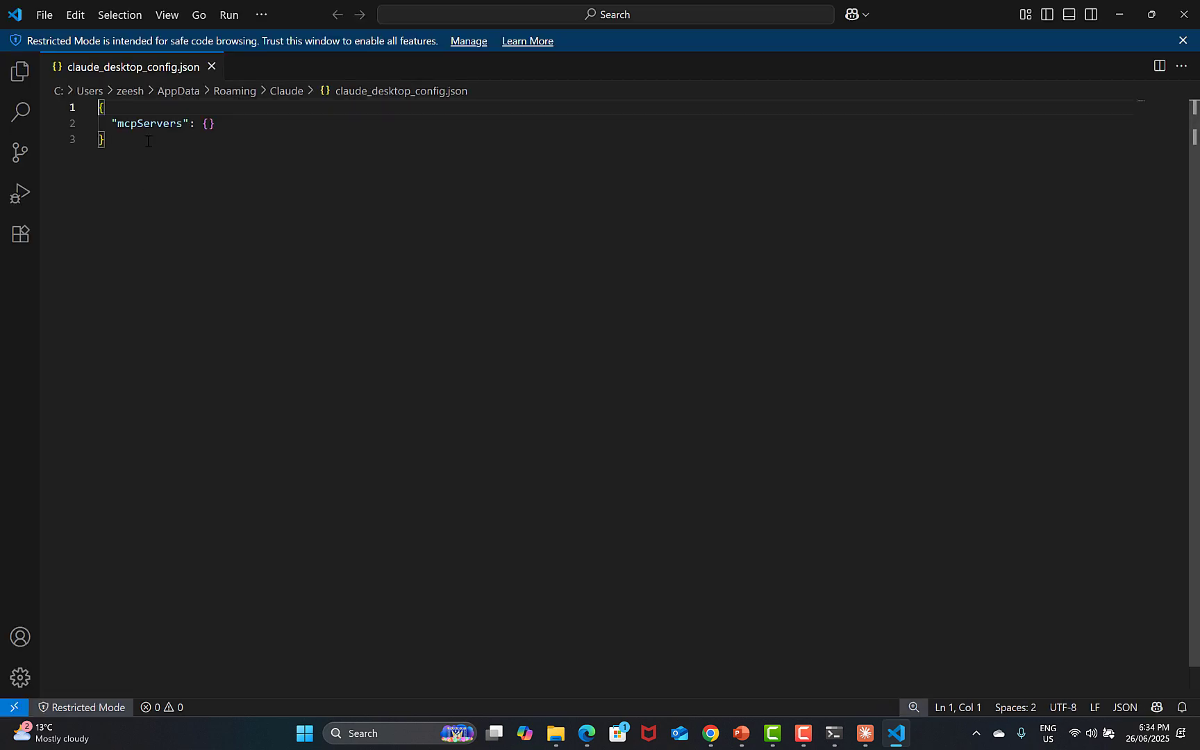
Replace the config contents with the pasted selenium mcpServers block, save, and close VS Code.
left_click(153, 152)
key("ctrl+a")
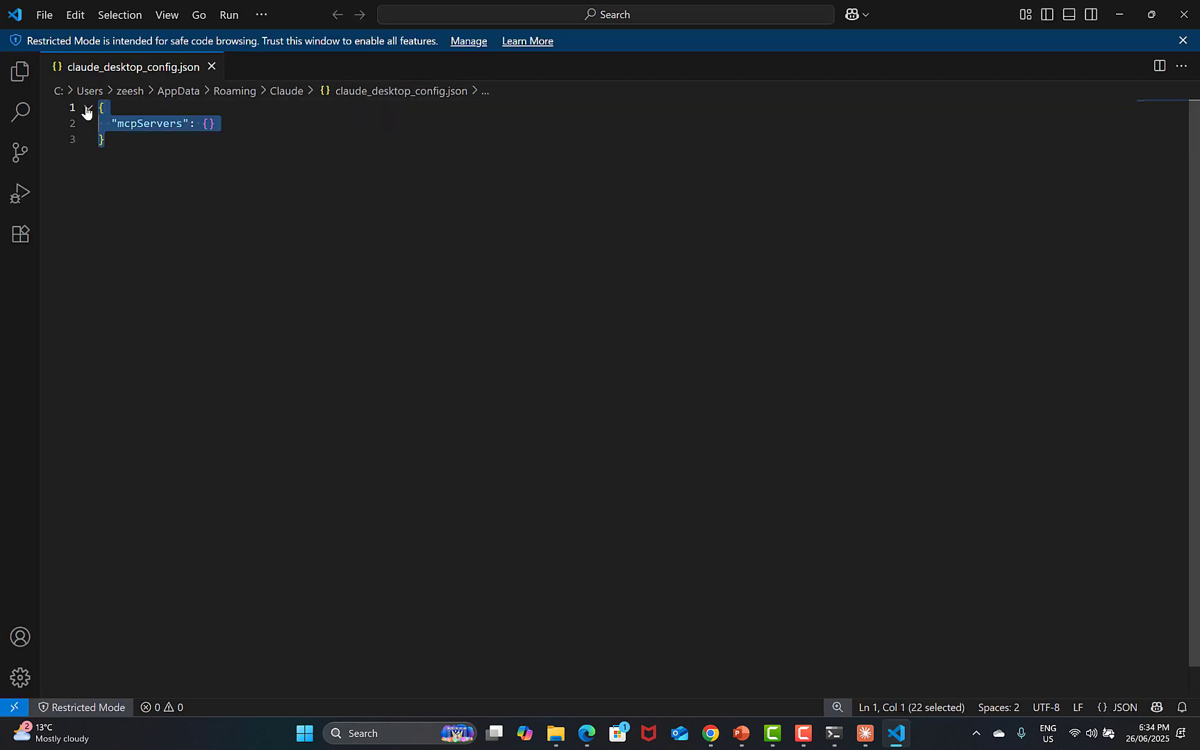
key("ctrl+v")
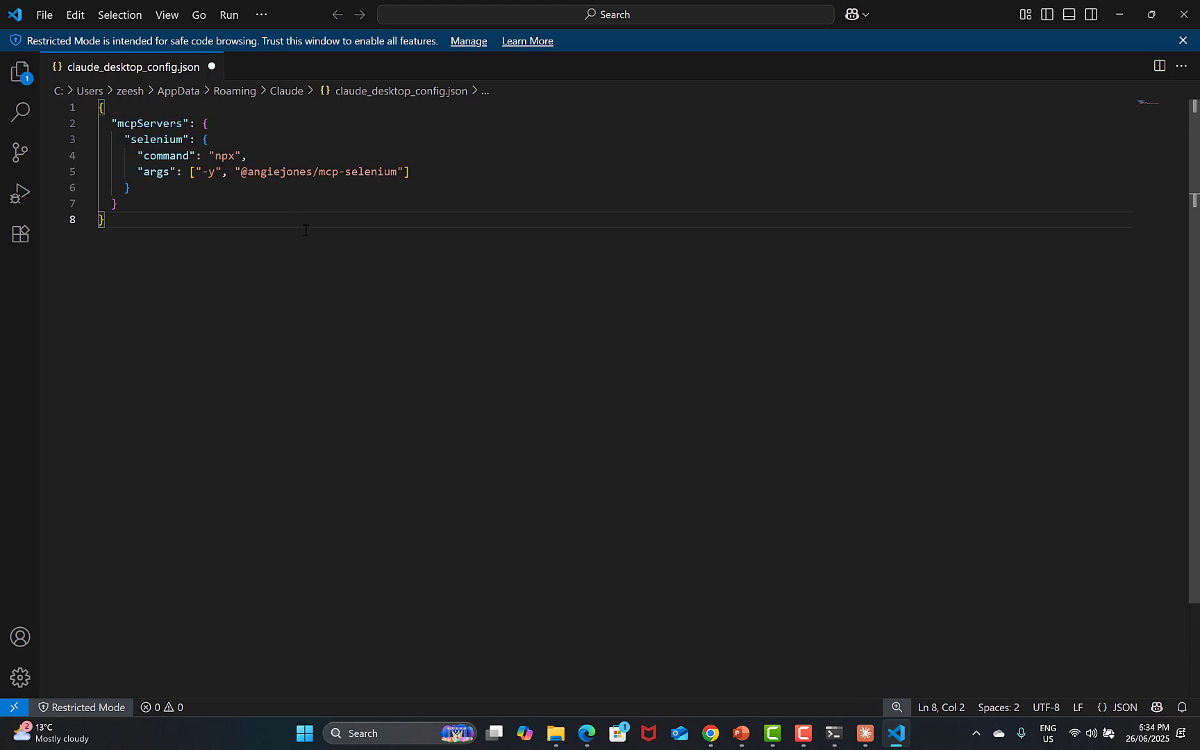
key("ctrl+s")
left_click(1184, 15)
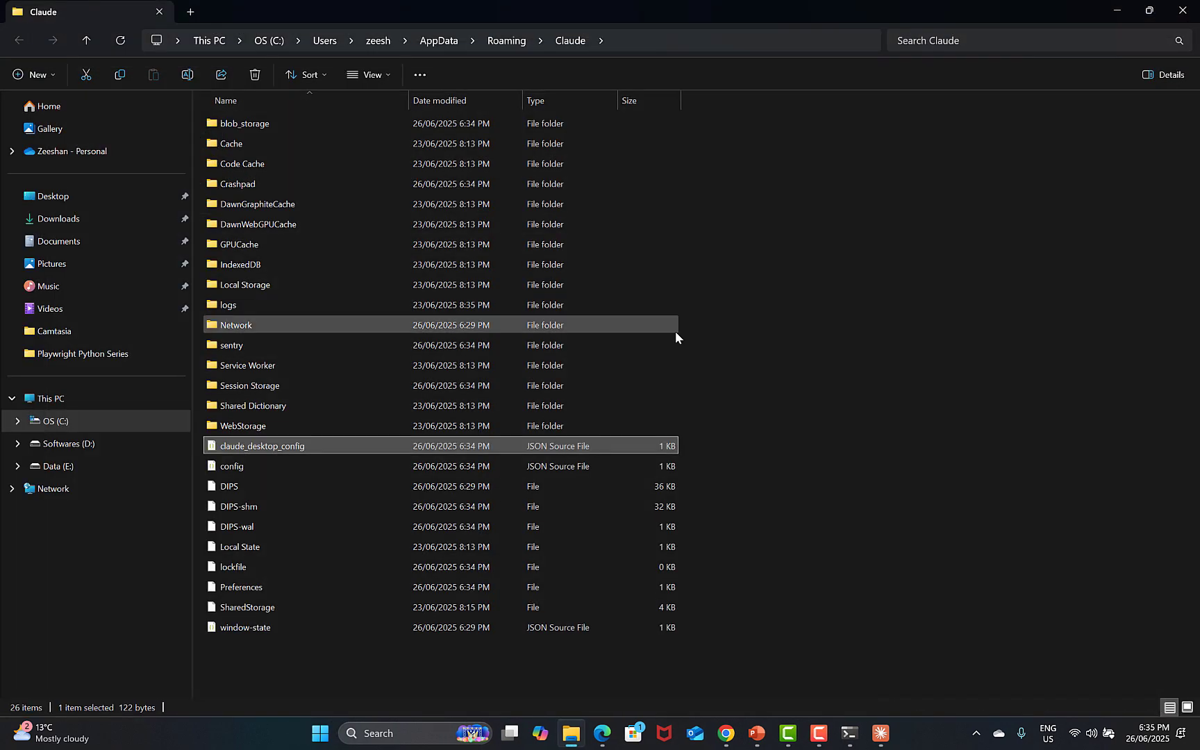
Bring Claude forward, dismiss Settings, and quit the app via File > Exit.
left_click(880, 730)
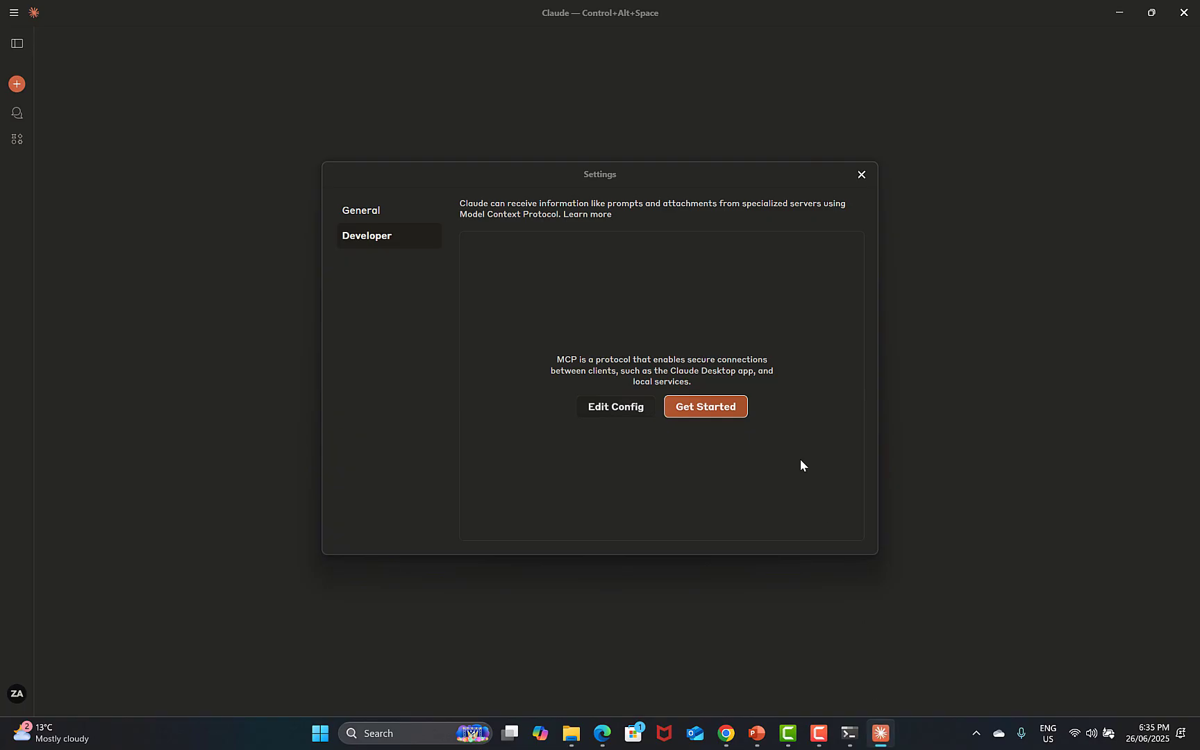
left_click(862, 181)
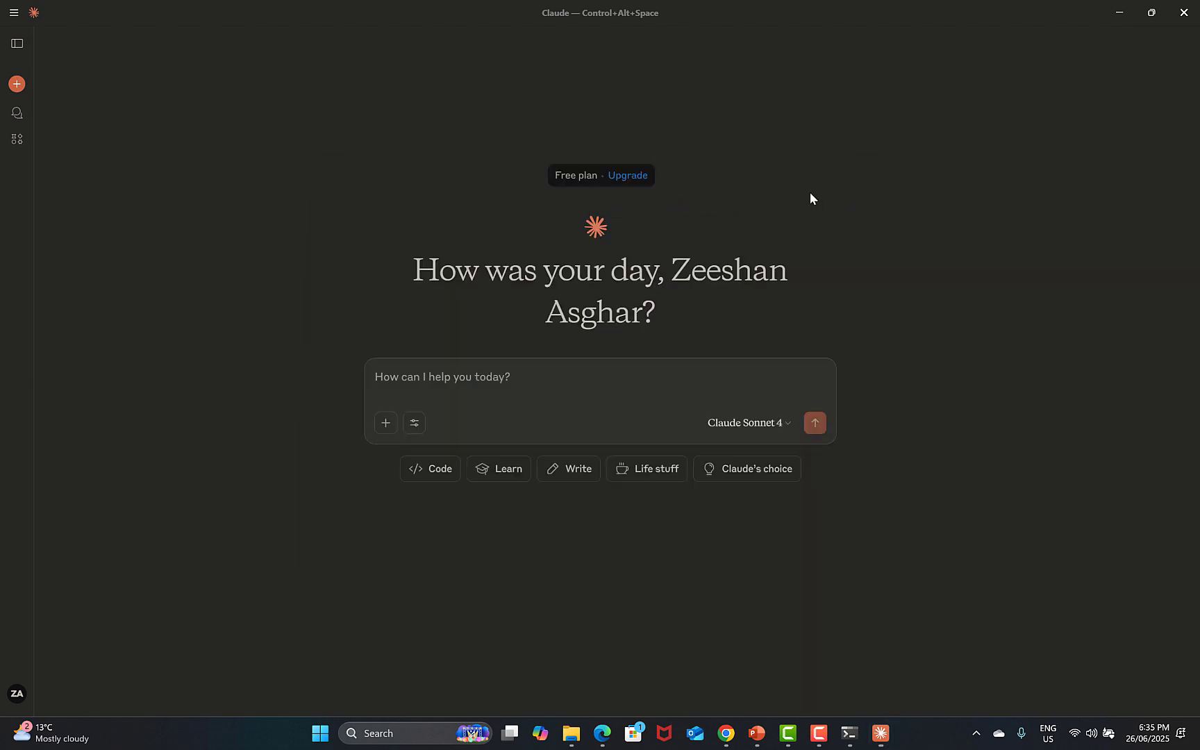
left_click(14, 13)
mouse_move(32, 35)
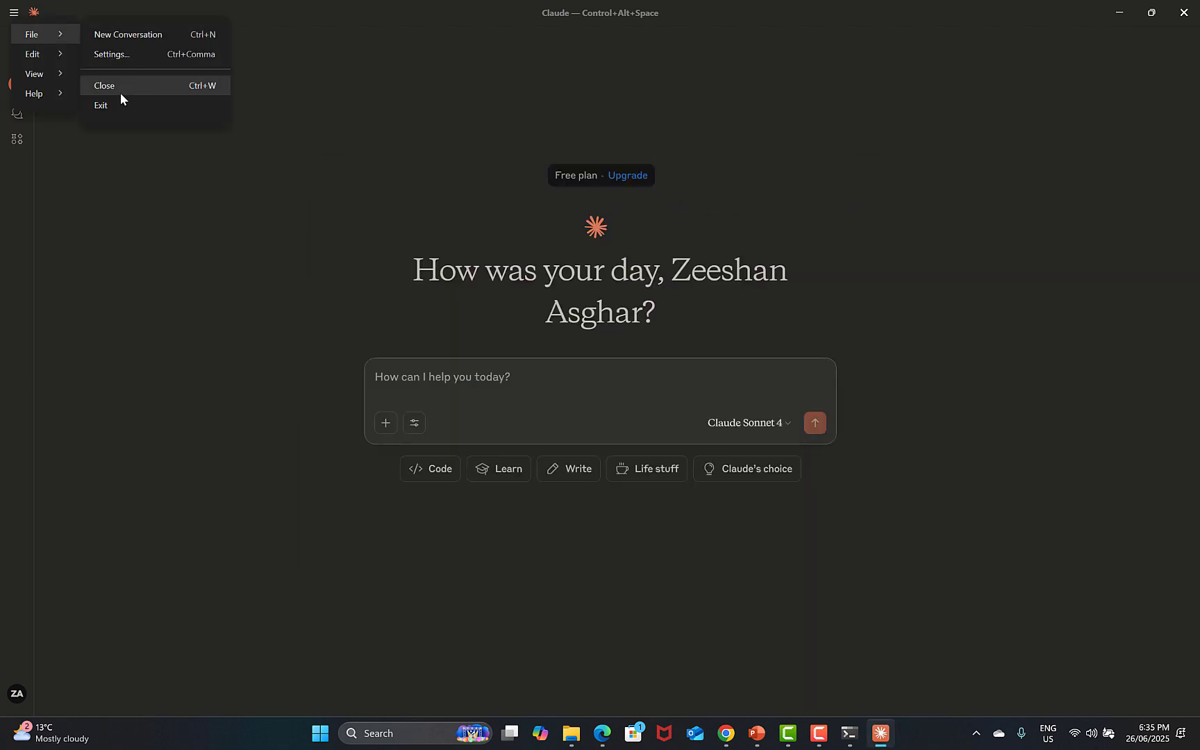
left_click(121, 102)
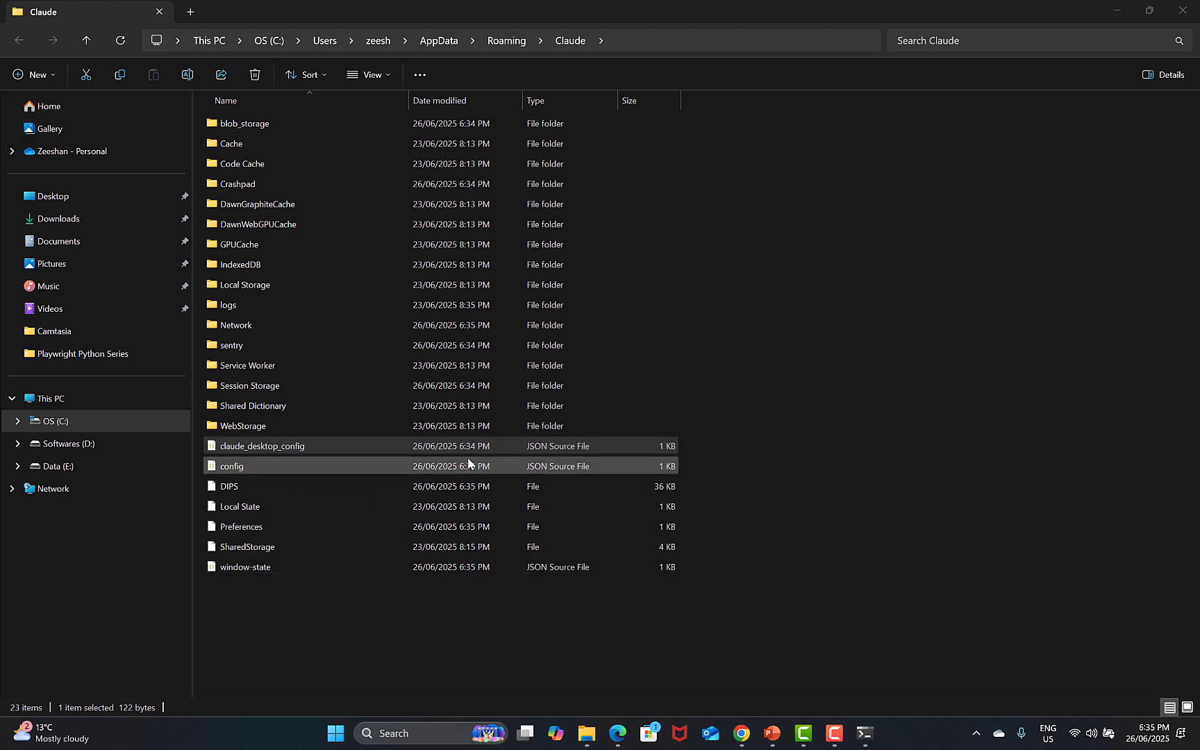
Relaunch Claude Desktop from Windows Search so it loads the selenium config.
left_click(417, 738)
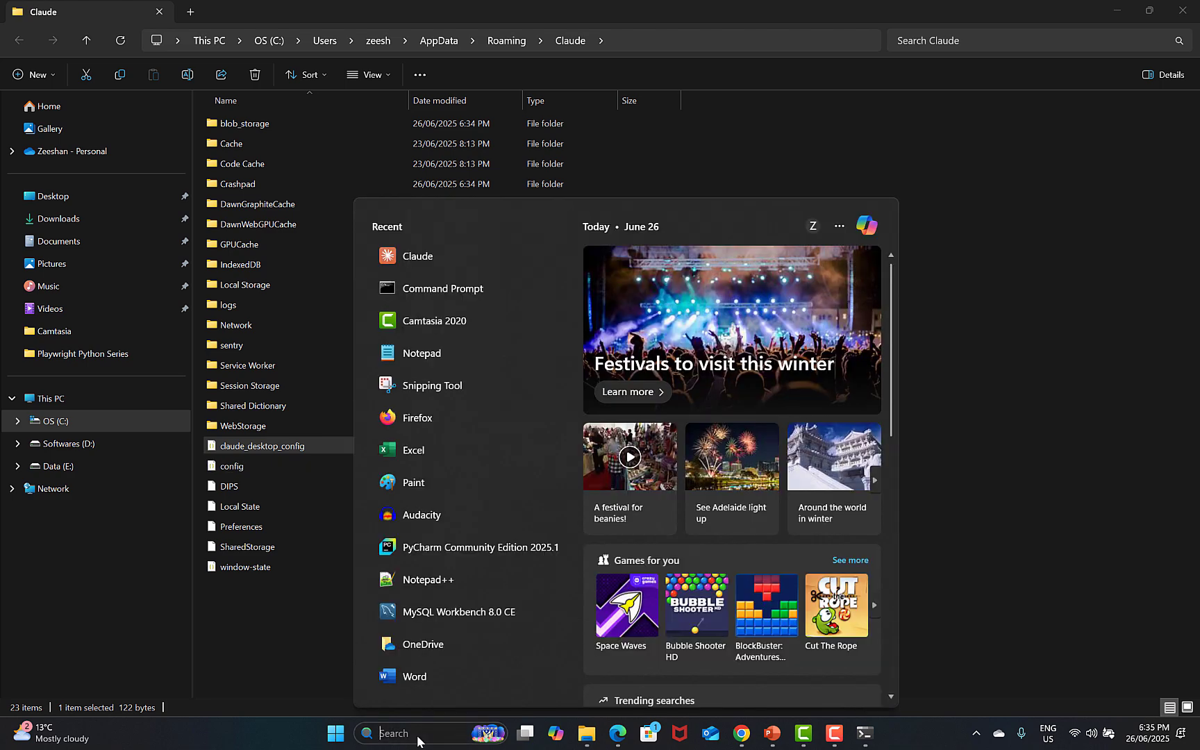
type("c")
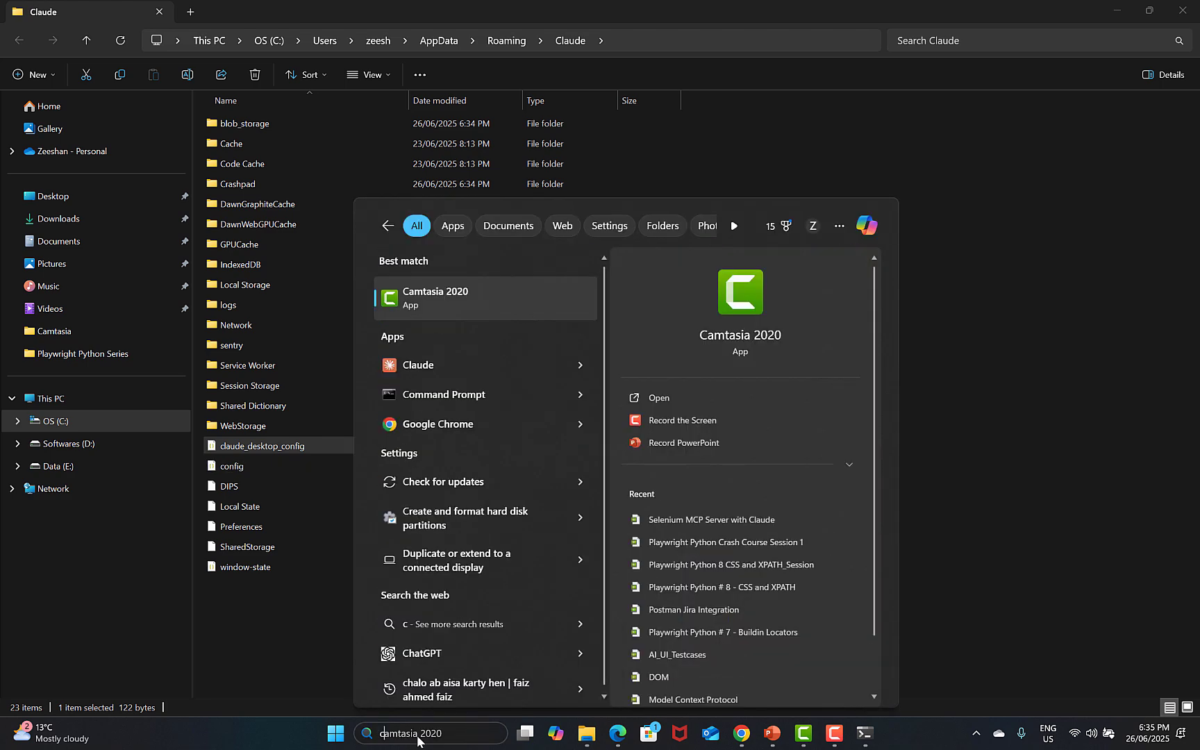
type("la")
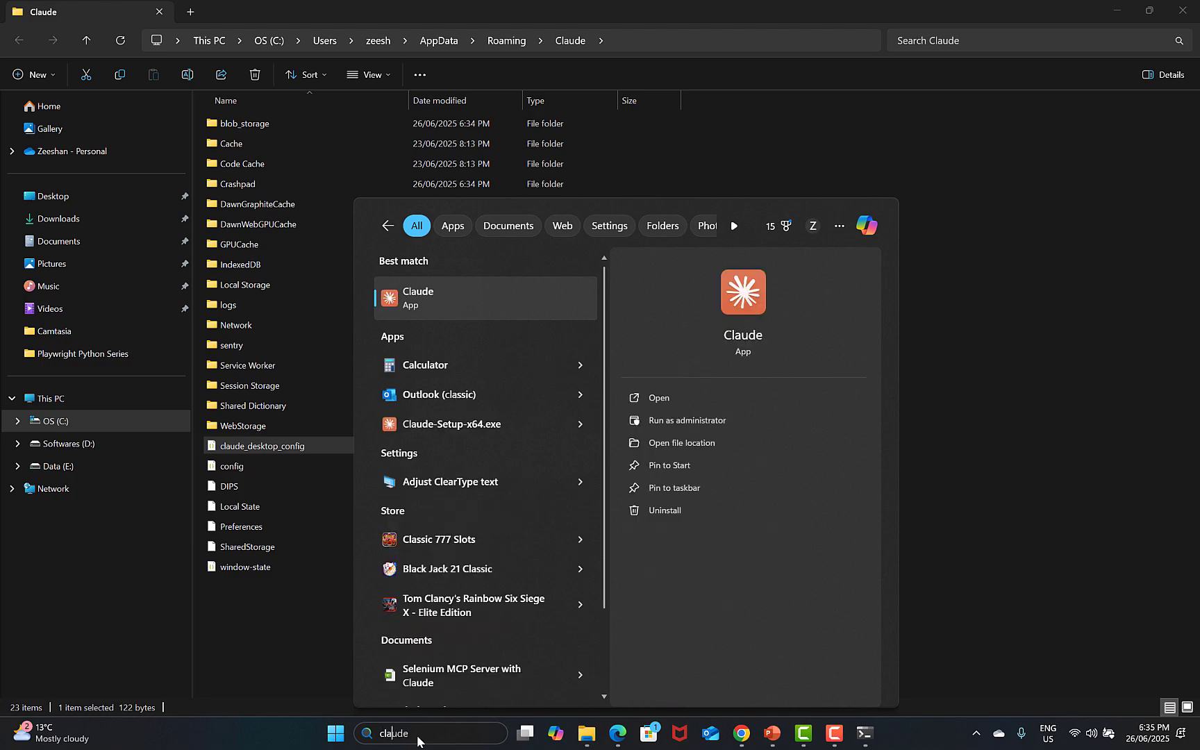
key("Return")
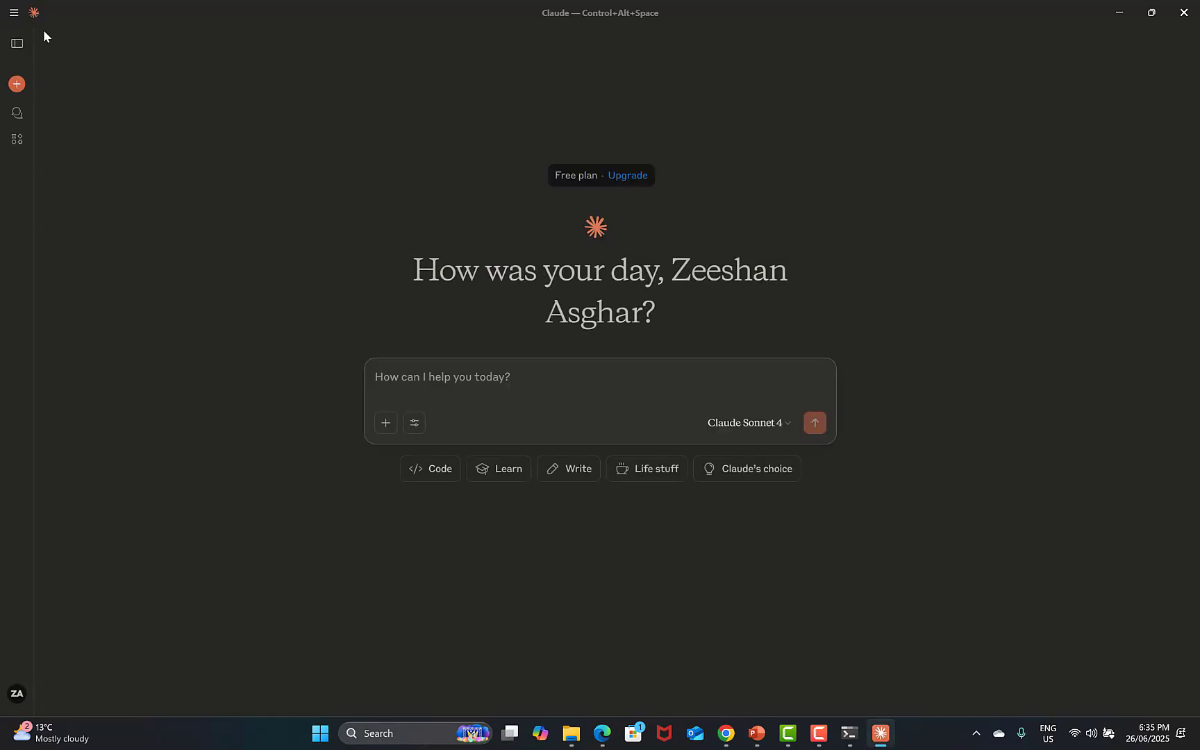
left_click(13, 14)
mouse_move(34, 32)
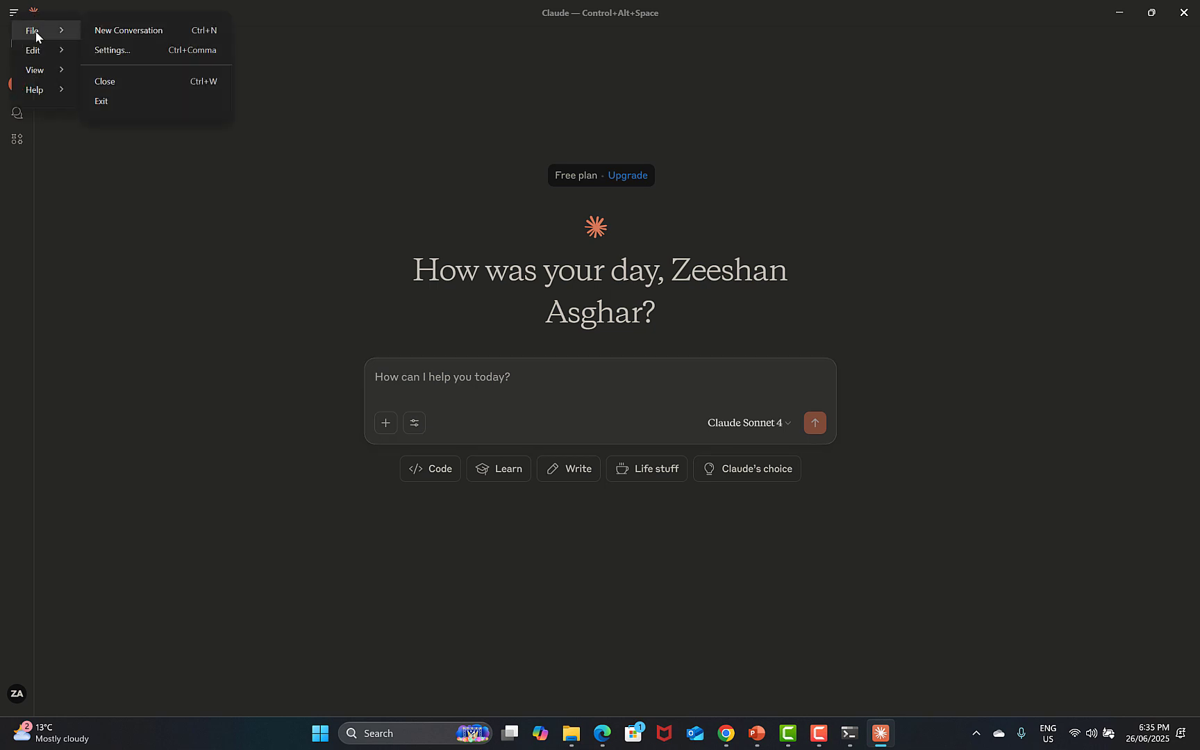
left_click(128, 53)
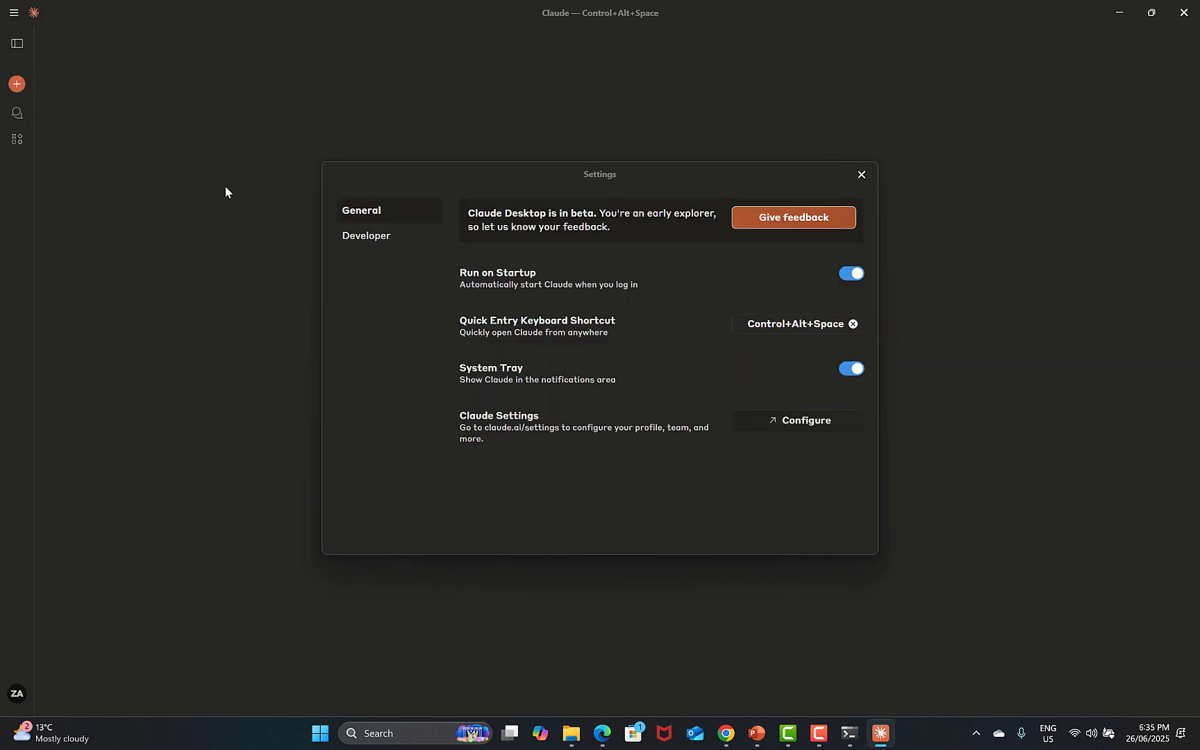
left_click(361, 237)
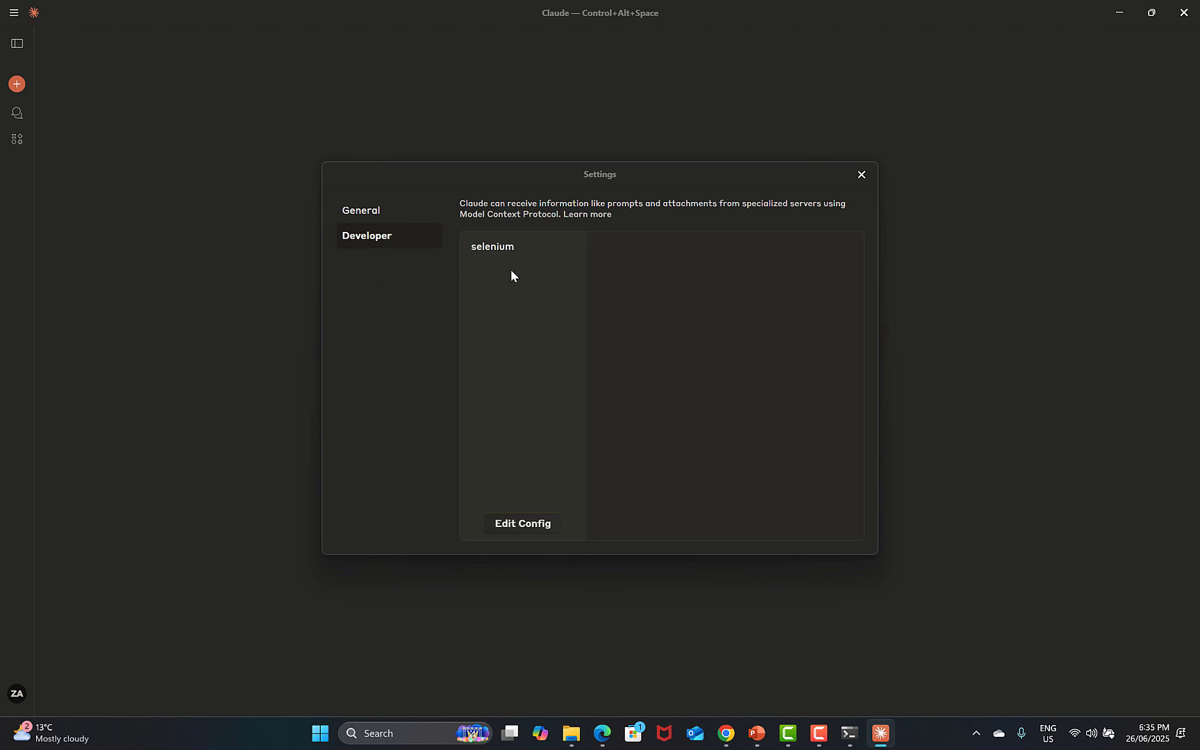
left_click(493, 251)
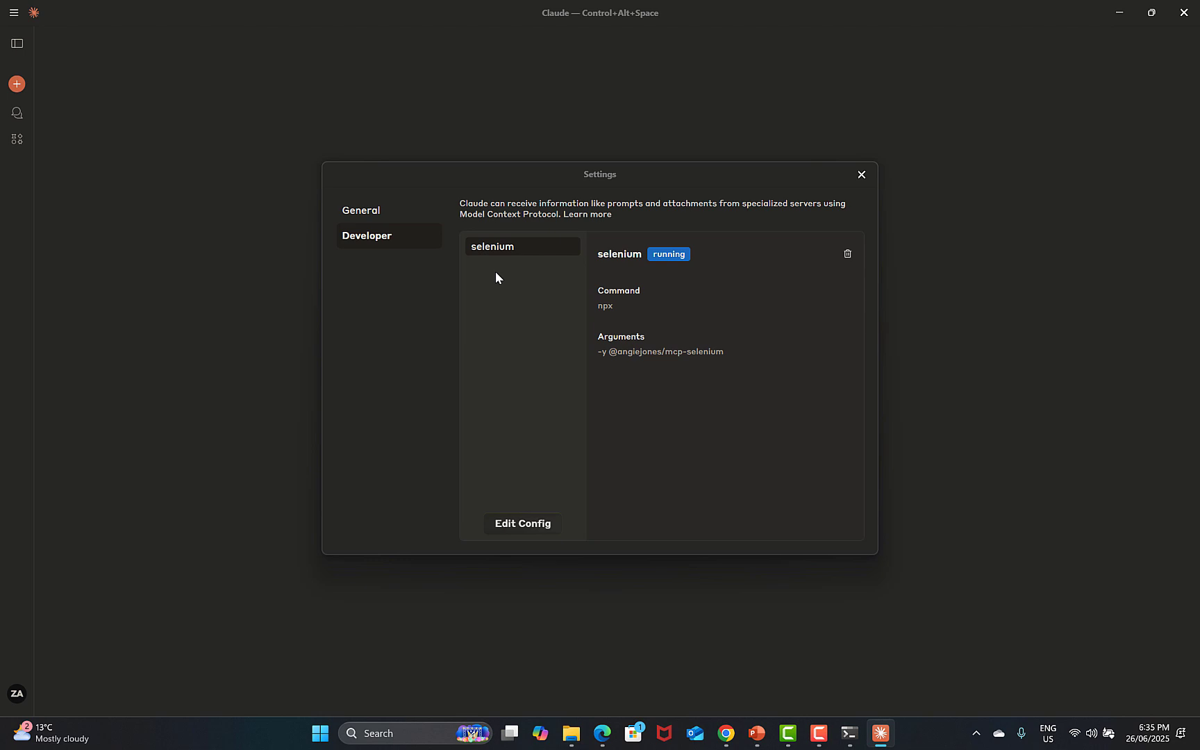
left_click(860, 177)
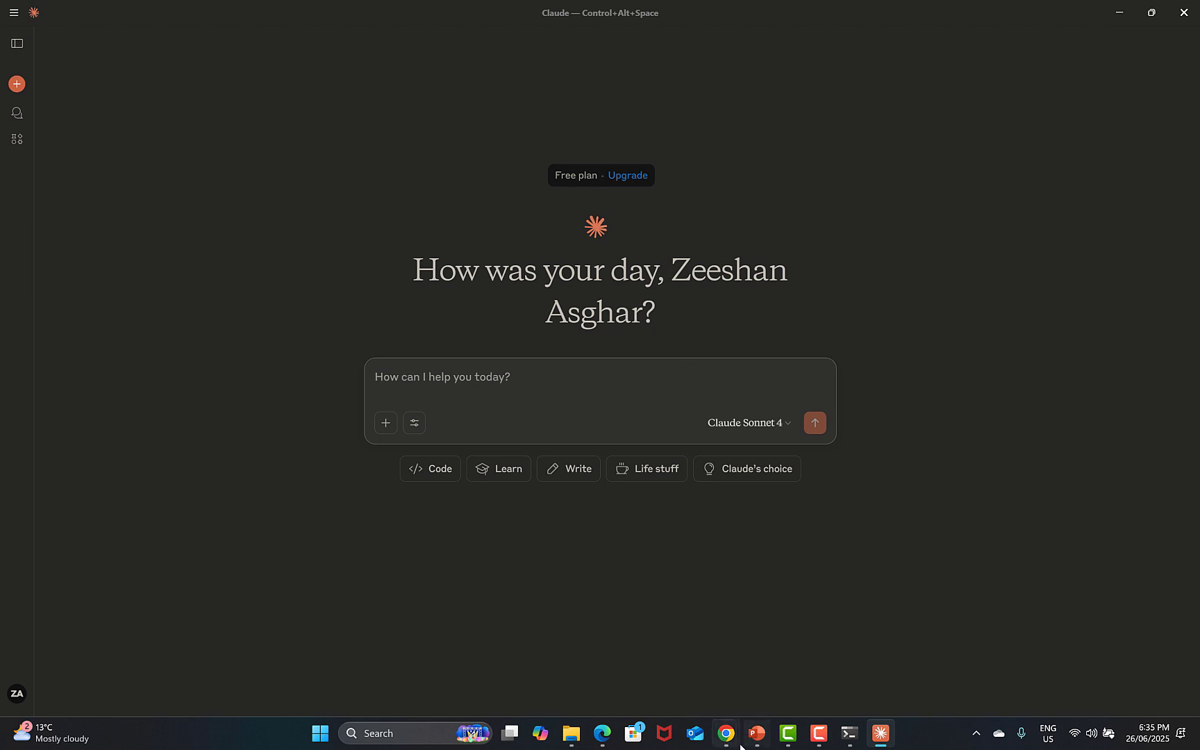
mouse_move(751, 732)
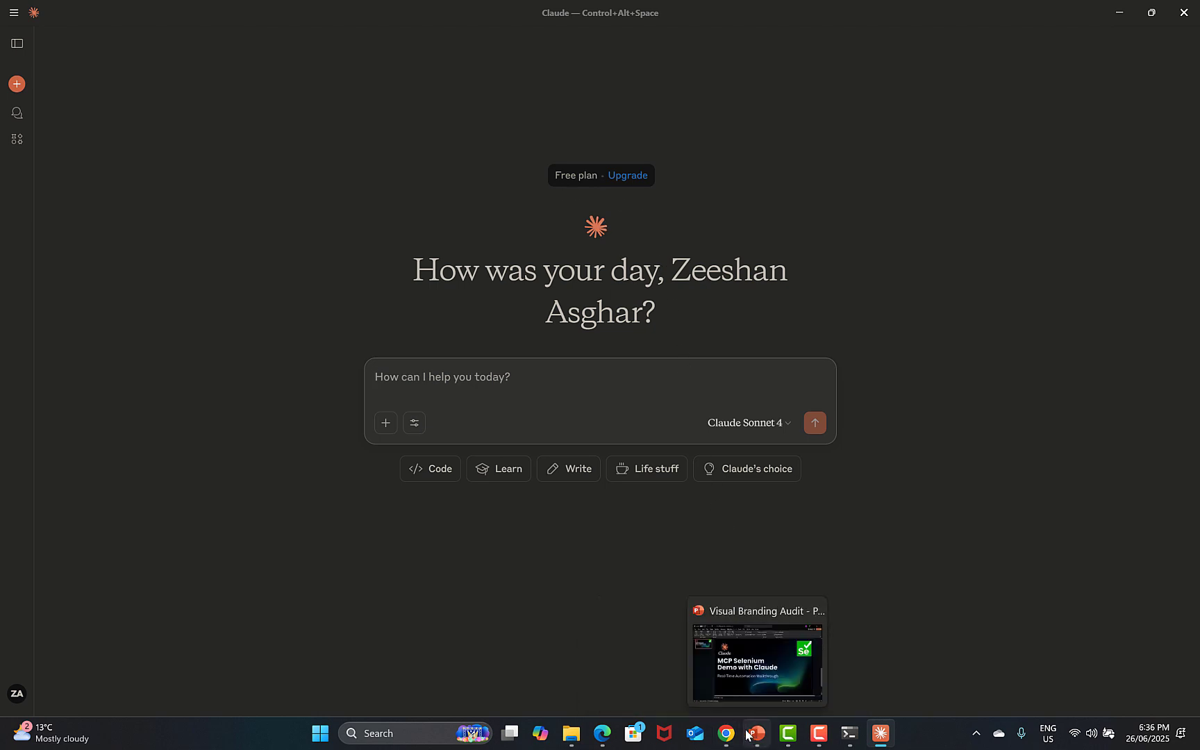
left_click(788, 673)
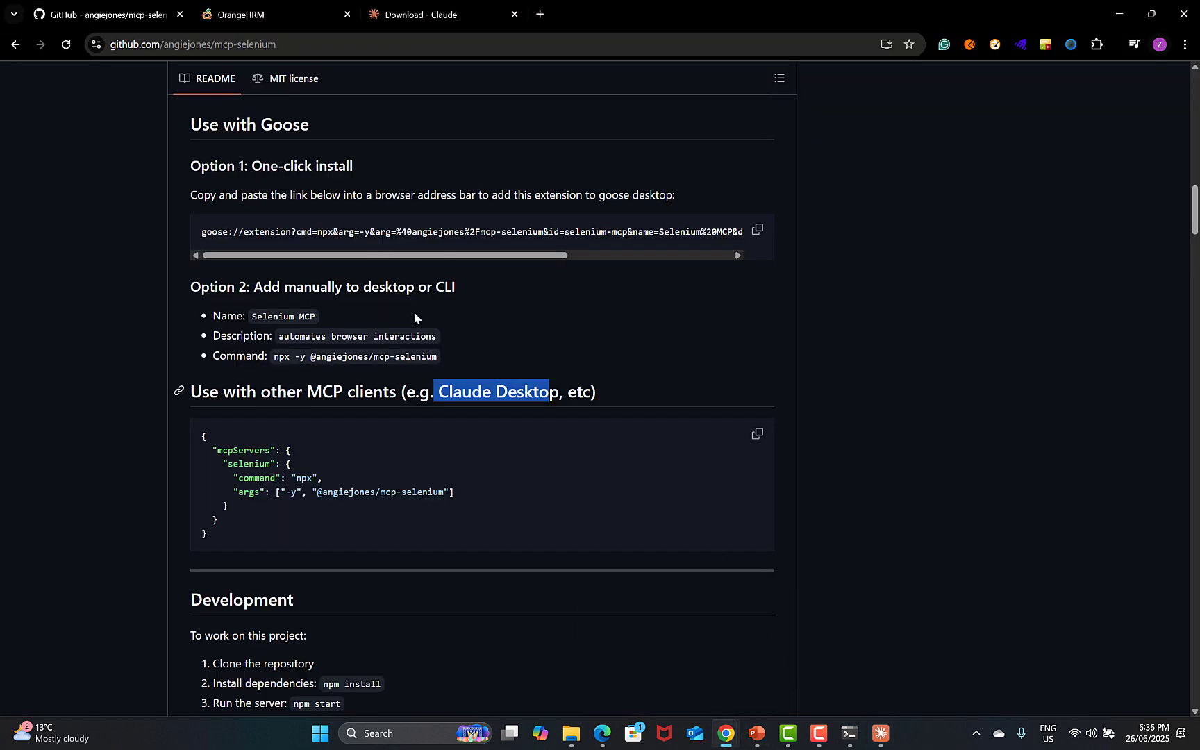
left_click(285, 18)
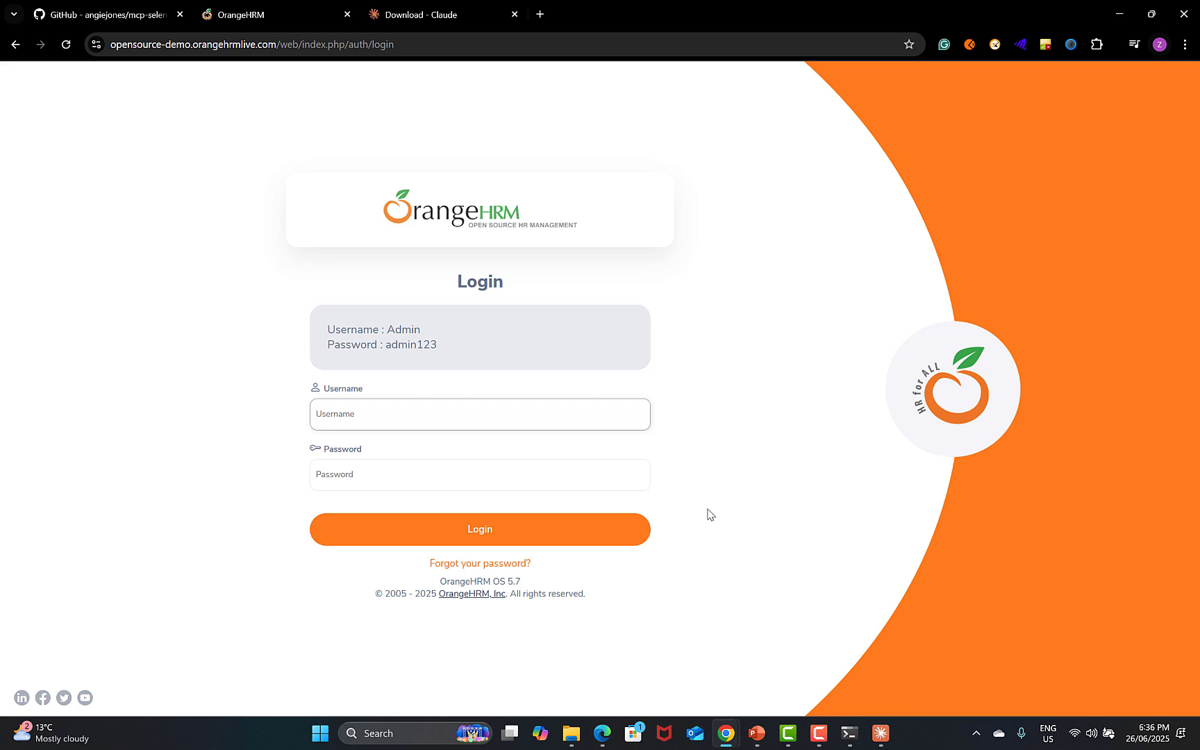
left_click(879, 732)
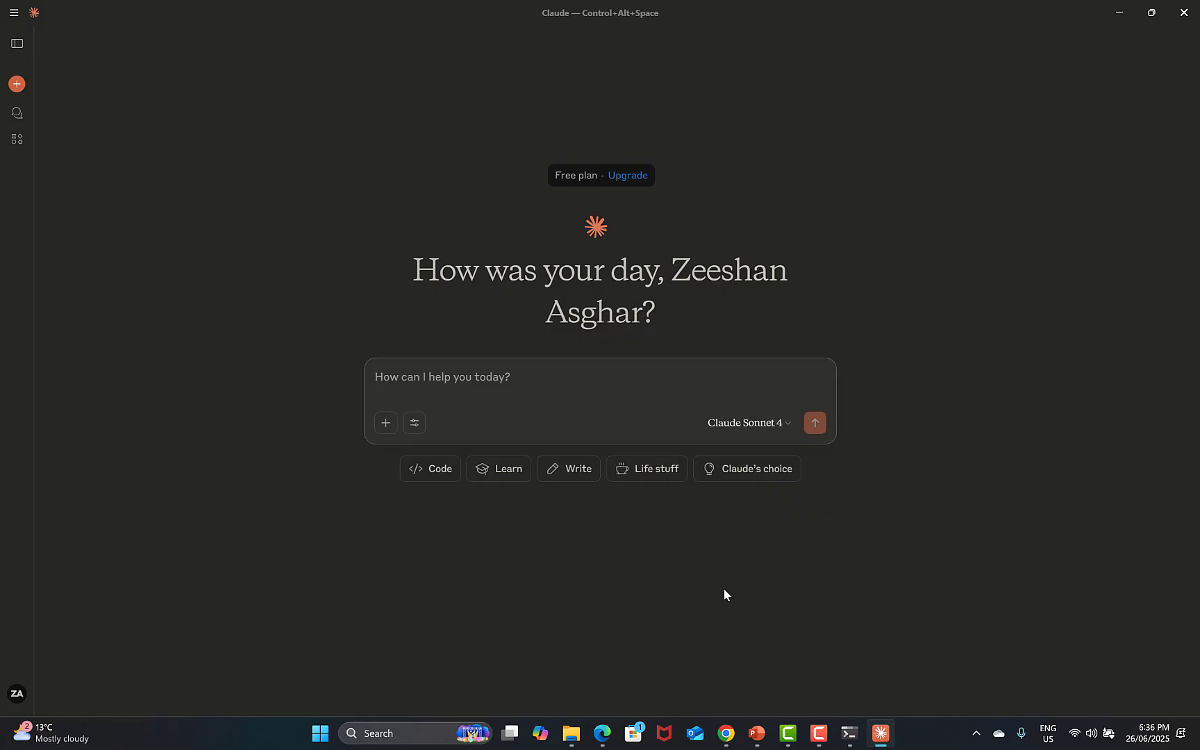
Ask Claude to 'open chrome browser' and review the start_browser tool's request and response.
type("open chrome br")
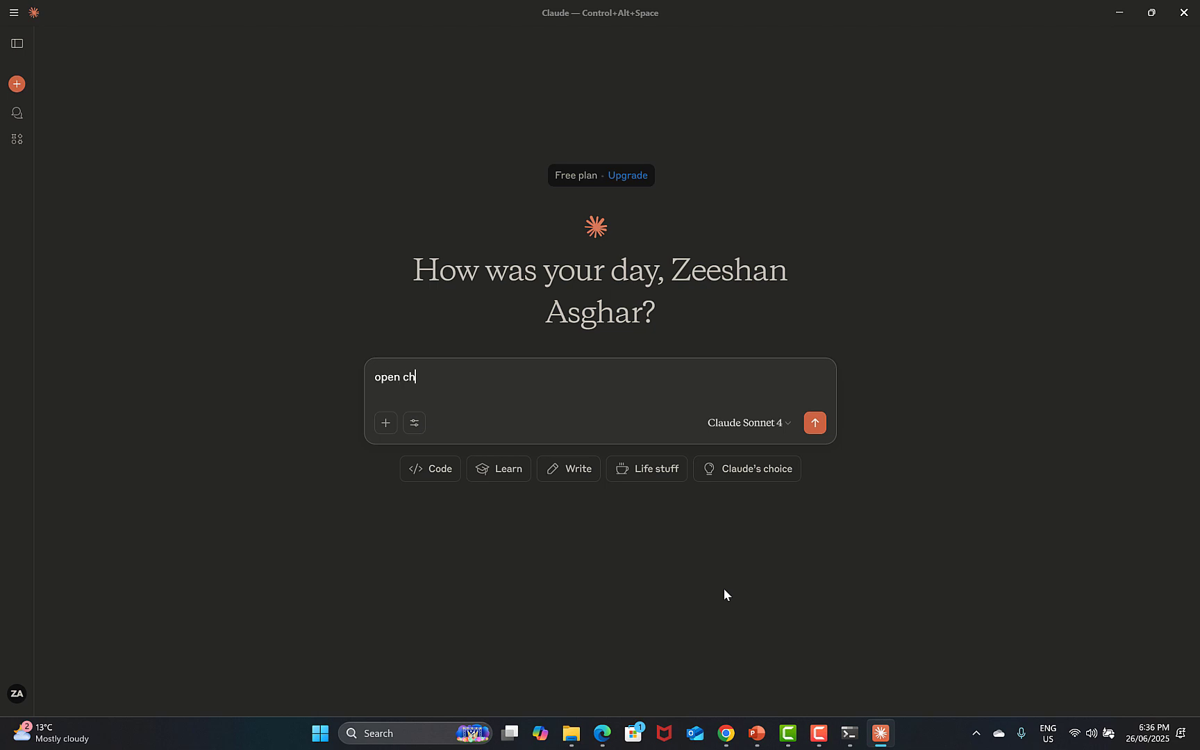
type("owser")
key("Return")
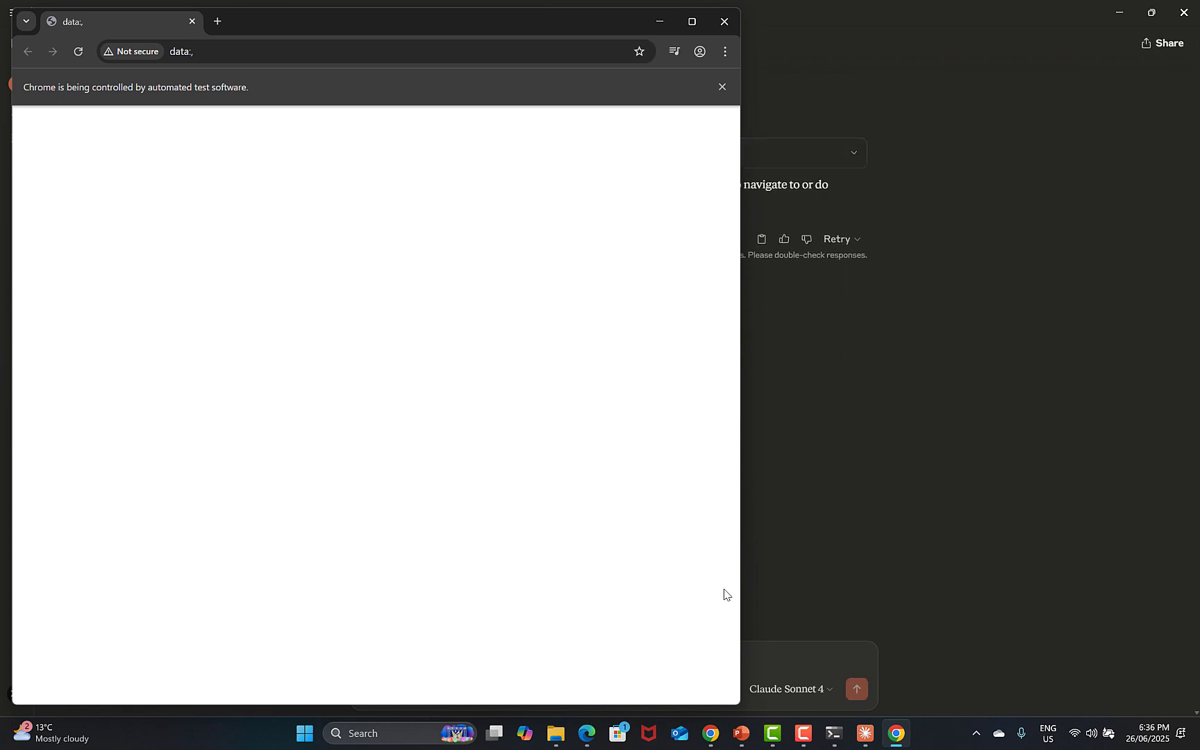
left_click_drag(614, 31, 592, 350)
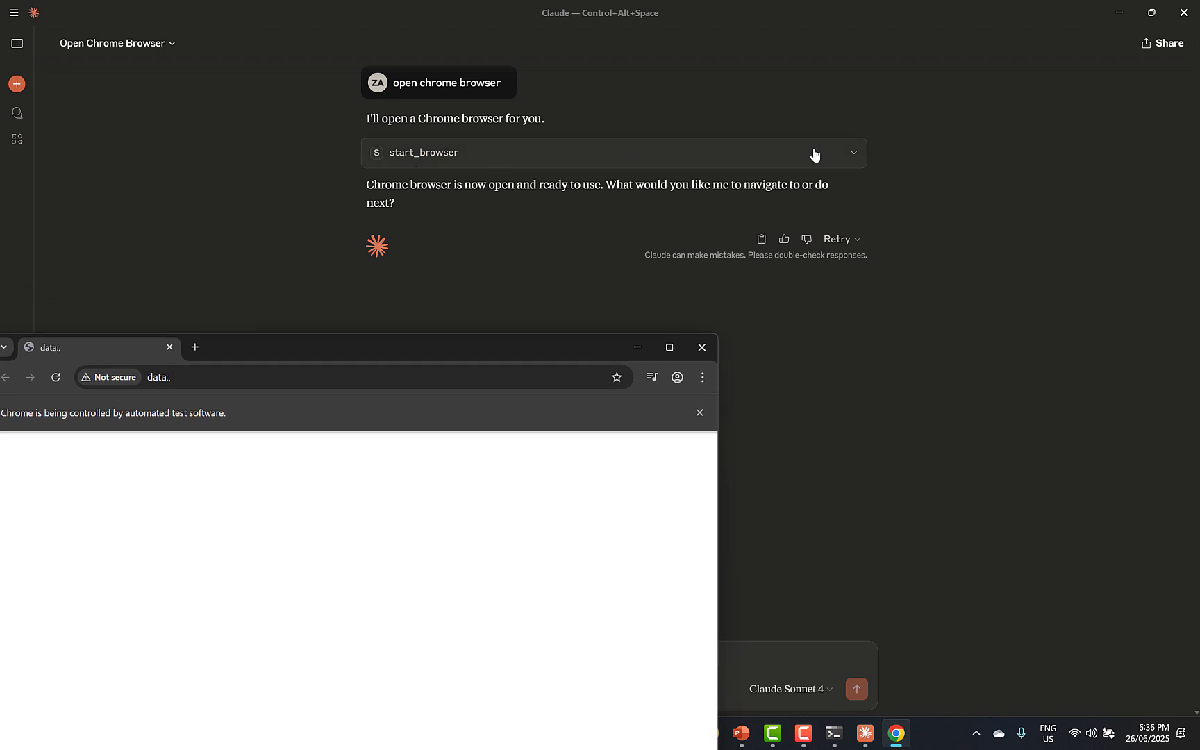
left_click(857, 153)
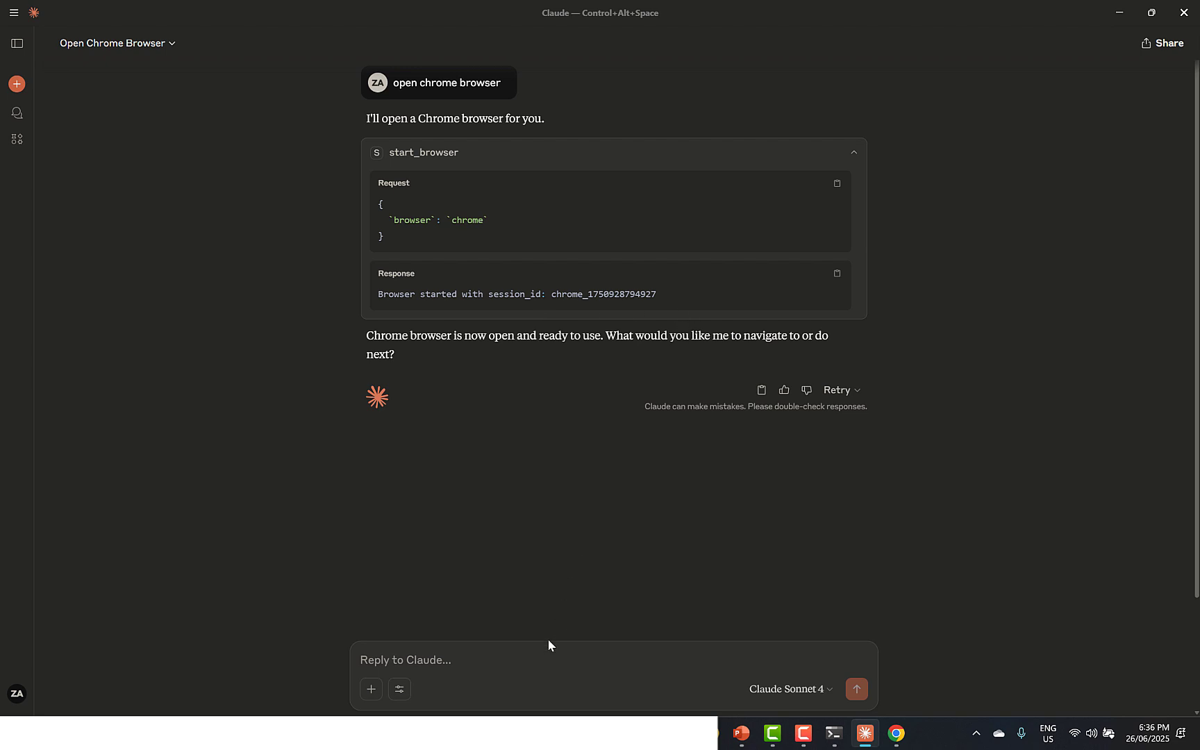
Ask Claude to 'open orange HRM demo website' and bring the loaded Chrome login page into view.
type("ope")
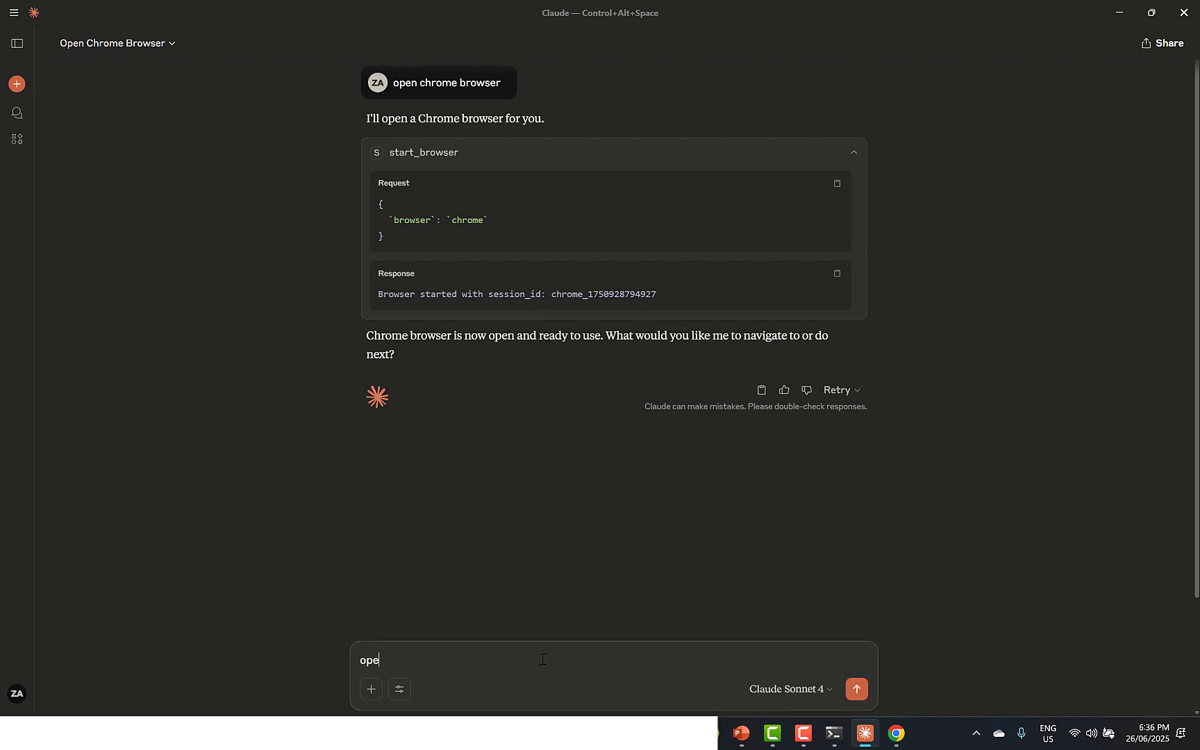
type("n orange HRM demo website")
key("Return")
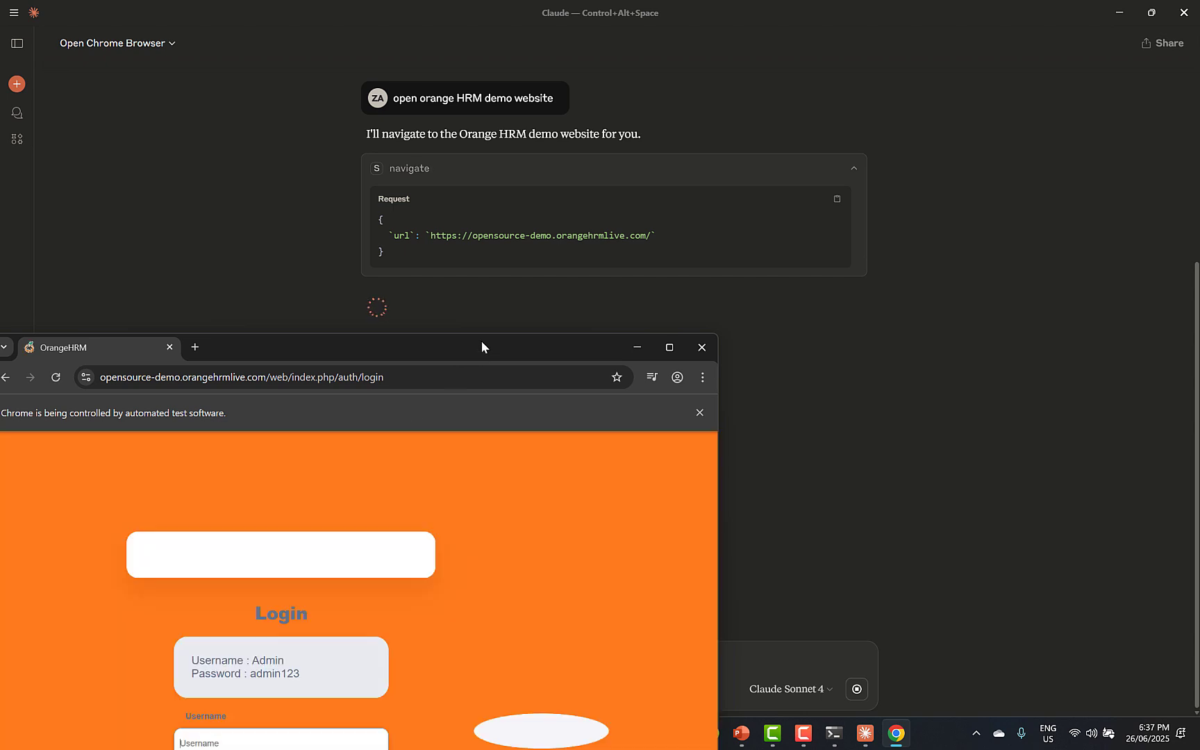
left_click_drag(483, 346, 685, 93)
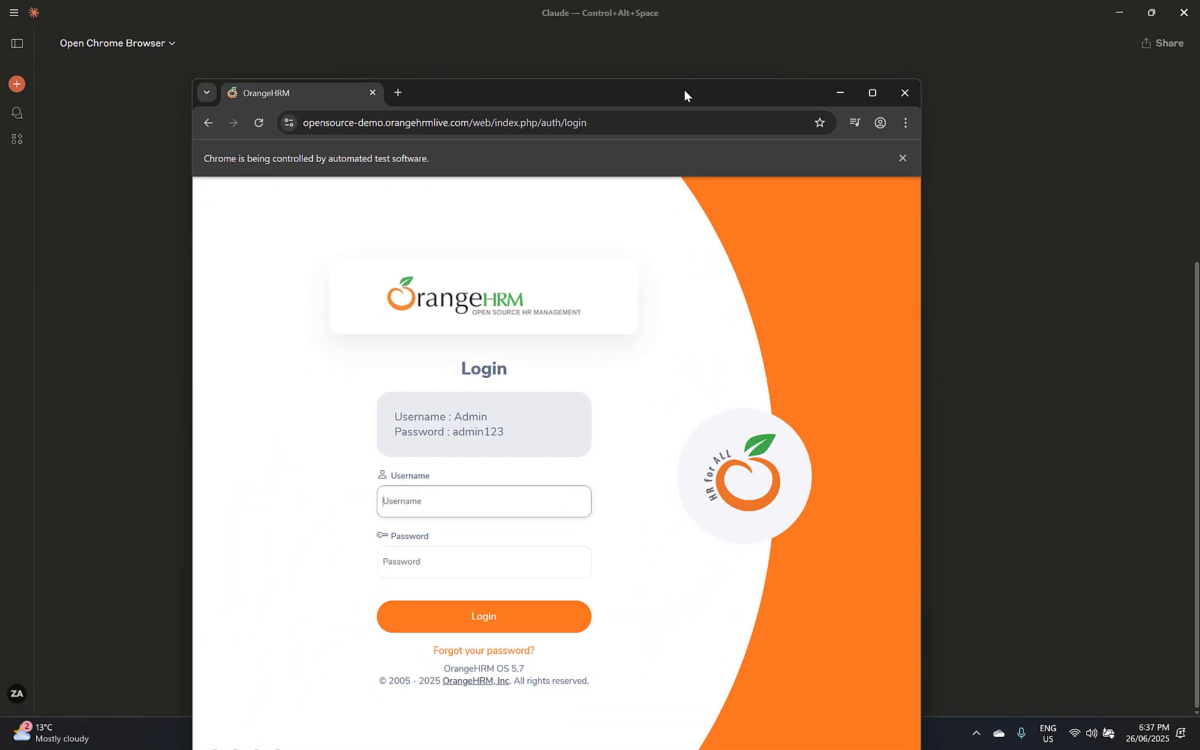